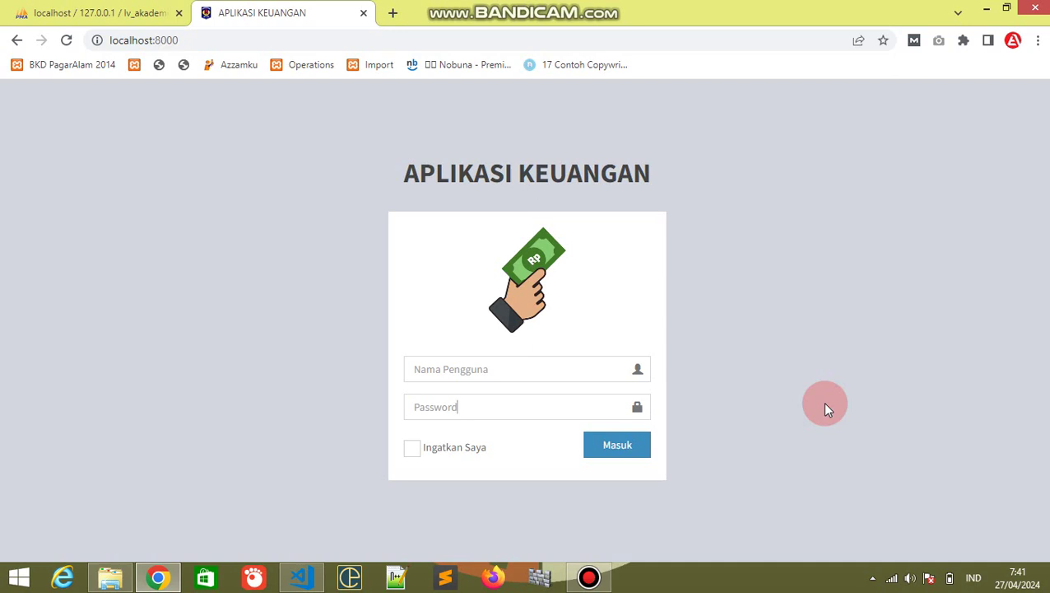
- Log in to the finance application by entering the account's user name and password
click(535, 371)
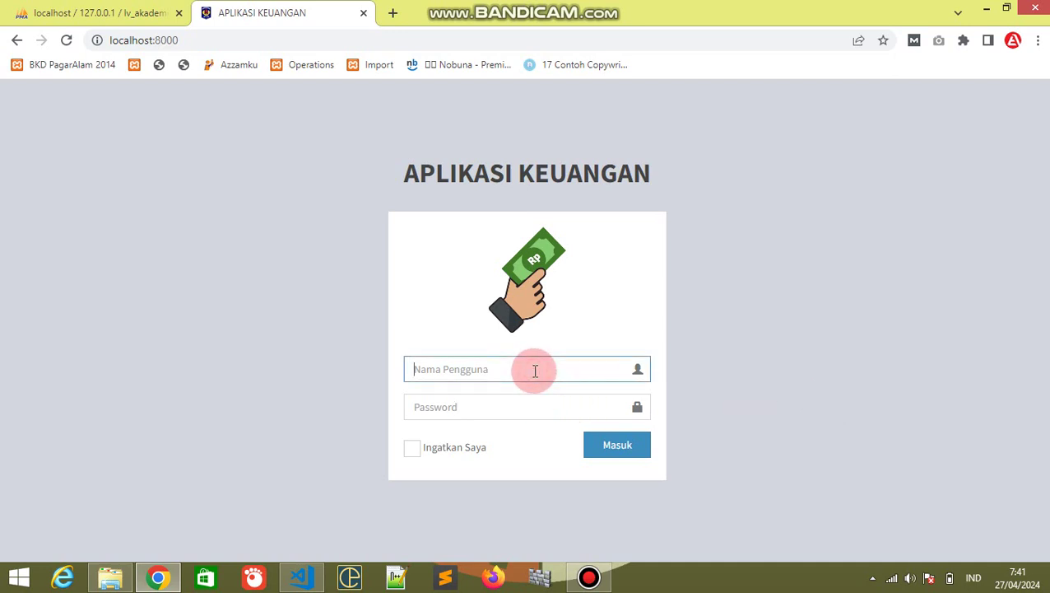
text(999)
key(Tab)
text(9999)
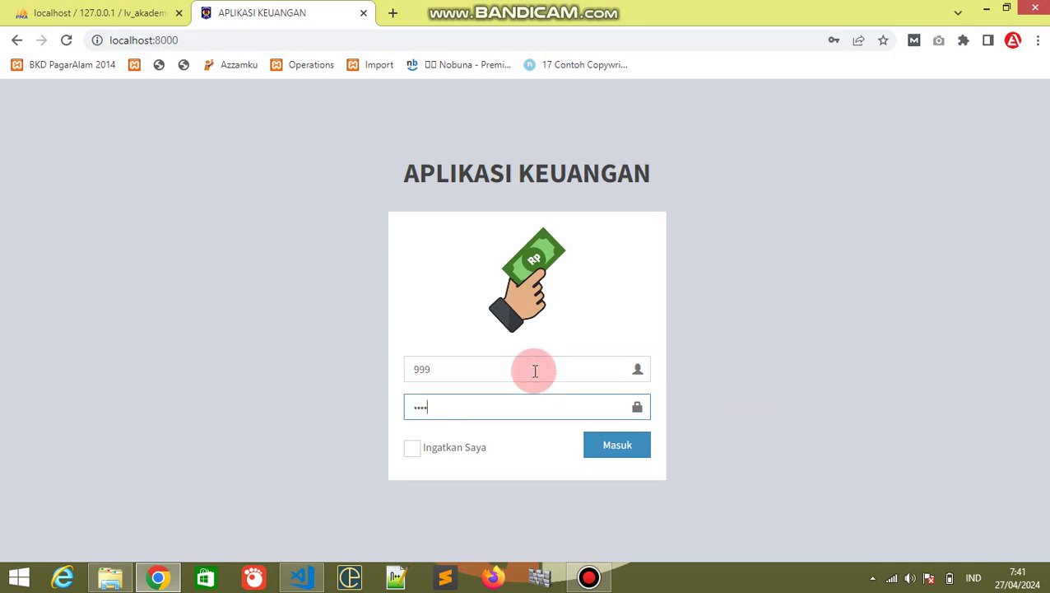
text(99)
key(Return)
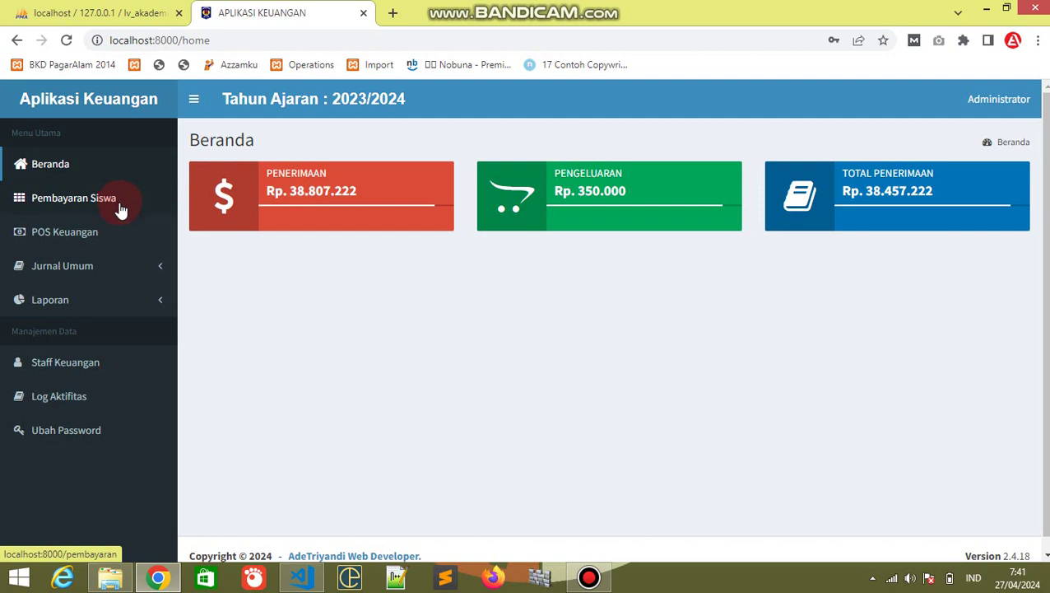
click(132, 268)
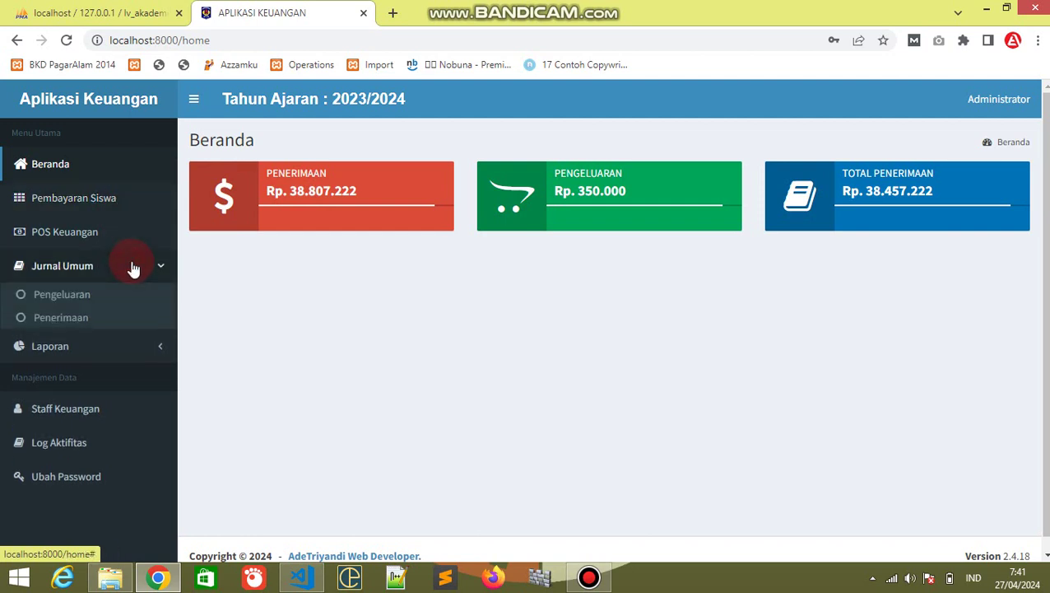
click(118, 272)
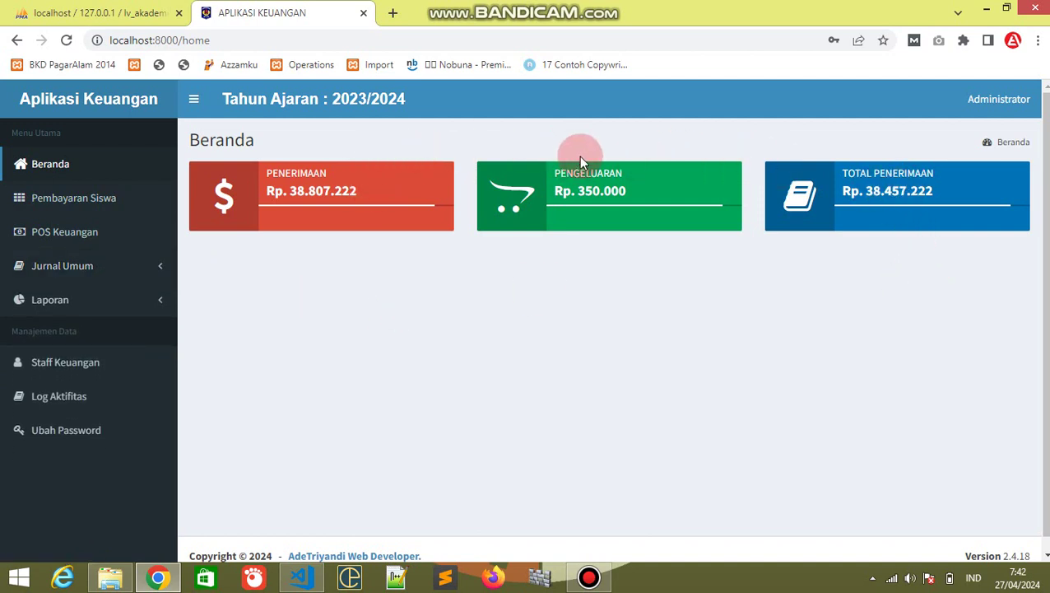
click(167, 267)
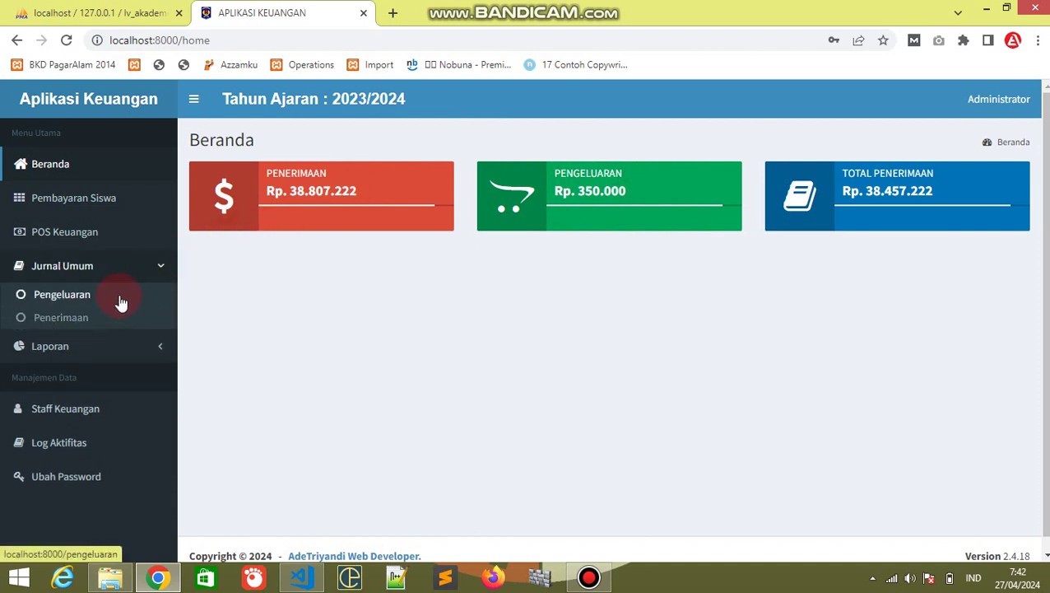
click(125, 272)
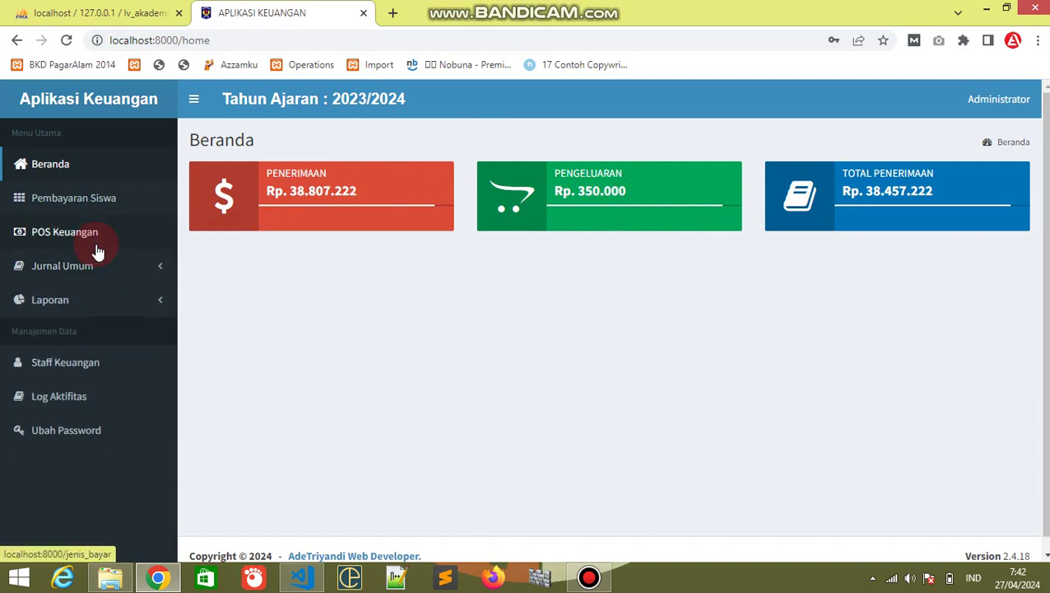
- Start a new payment type in POS Keuangan and name it Uang Ekstrakurikuler
click(99, 238)
click(502, 278)
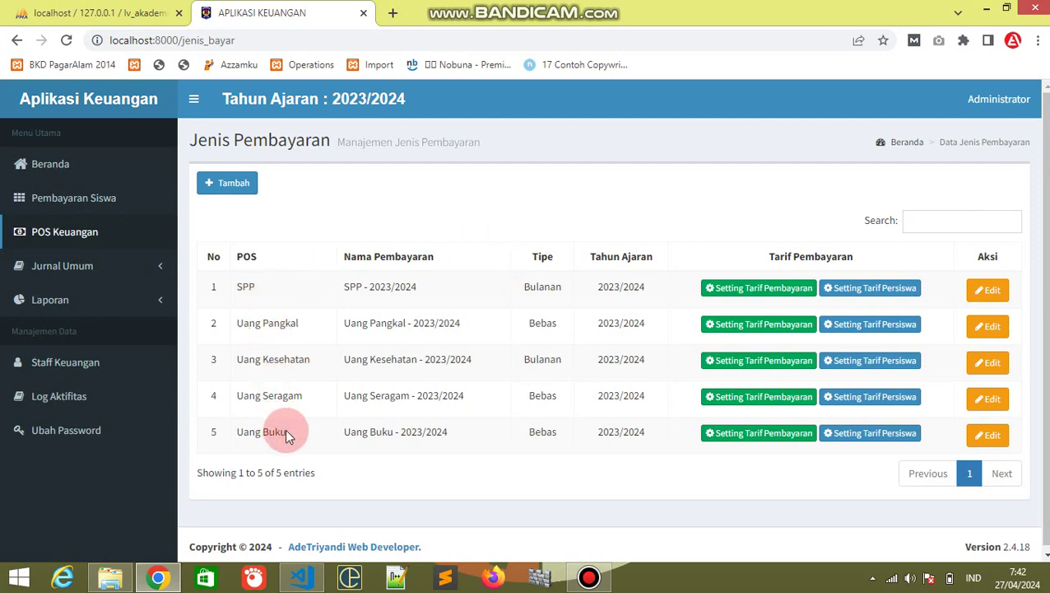
click(229, 188)
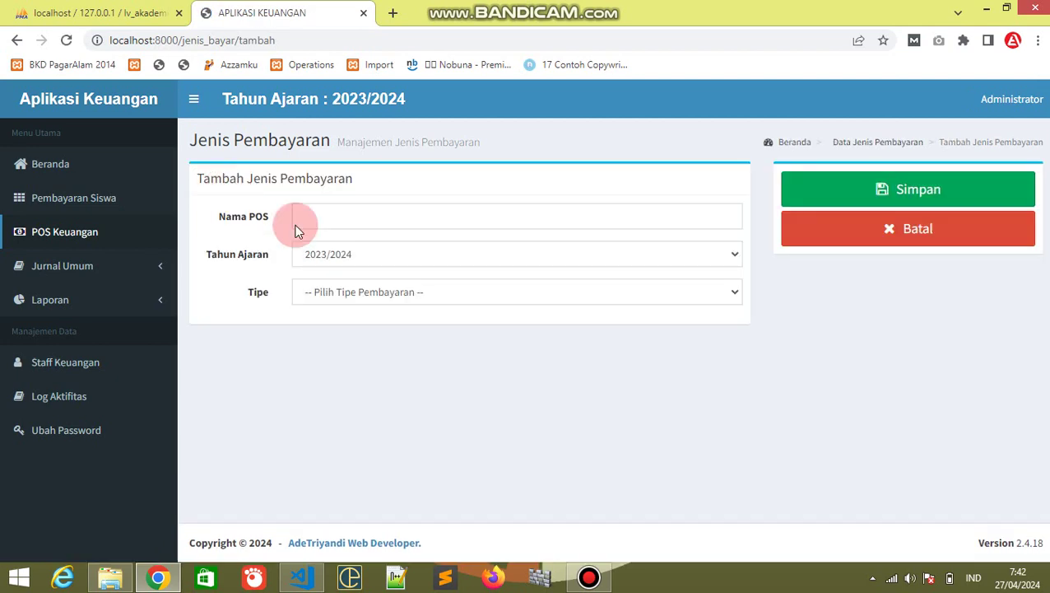
click(362, 221)
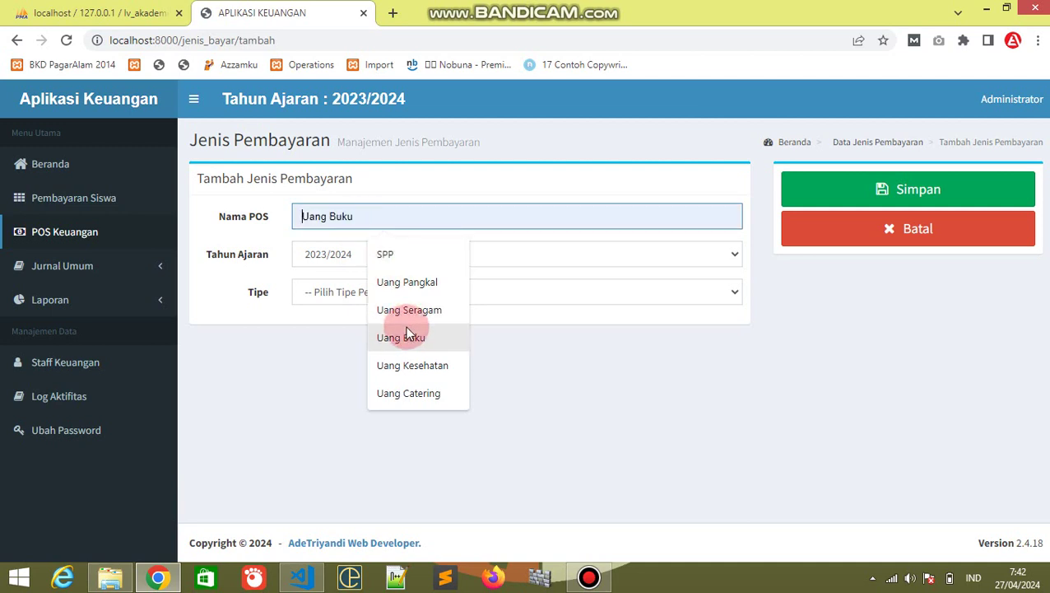
text(Uang E)
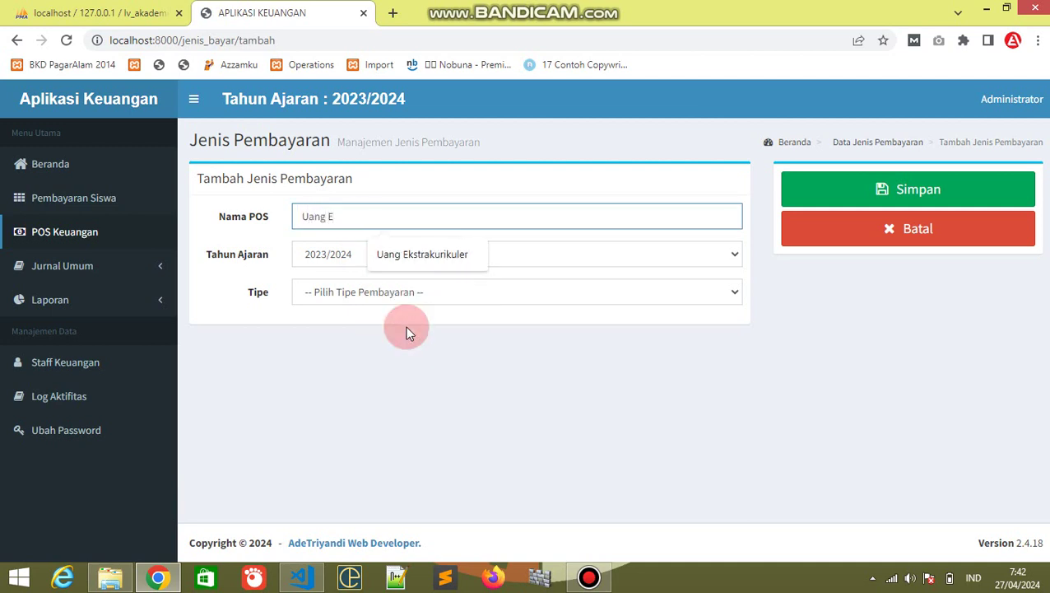
key(Down)
key(Return)
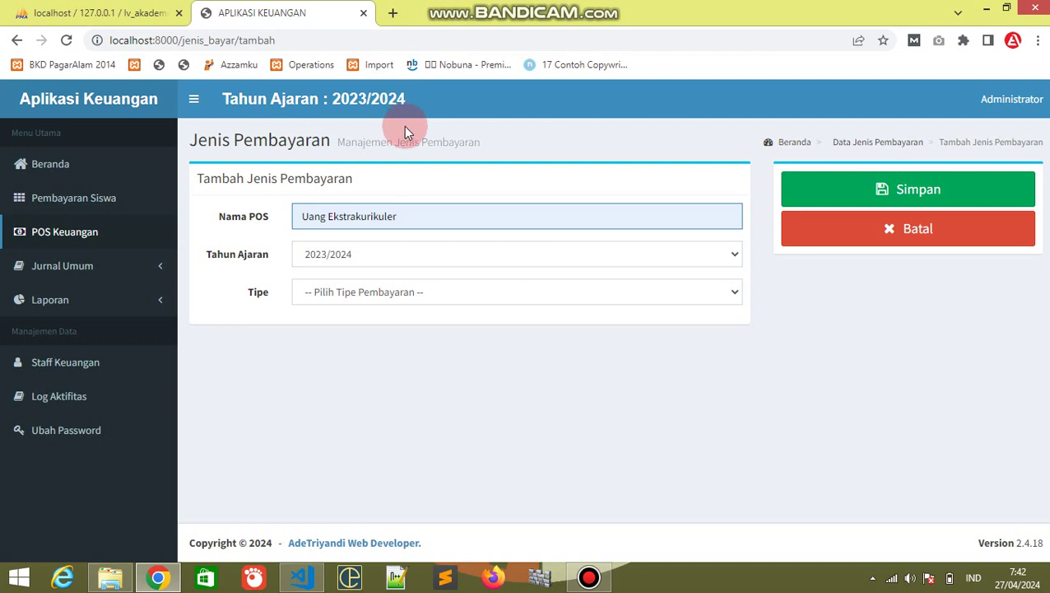
- Keep 2023/2024 as the new payment type's school year, set its type to Bulanan, and save it
click(409, 264)
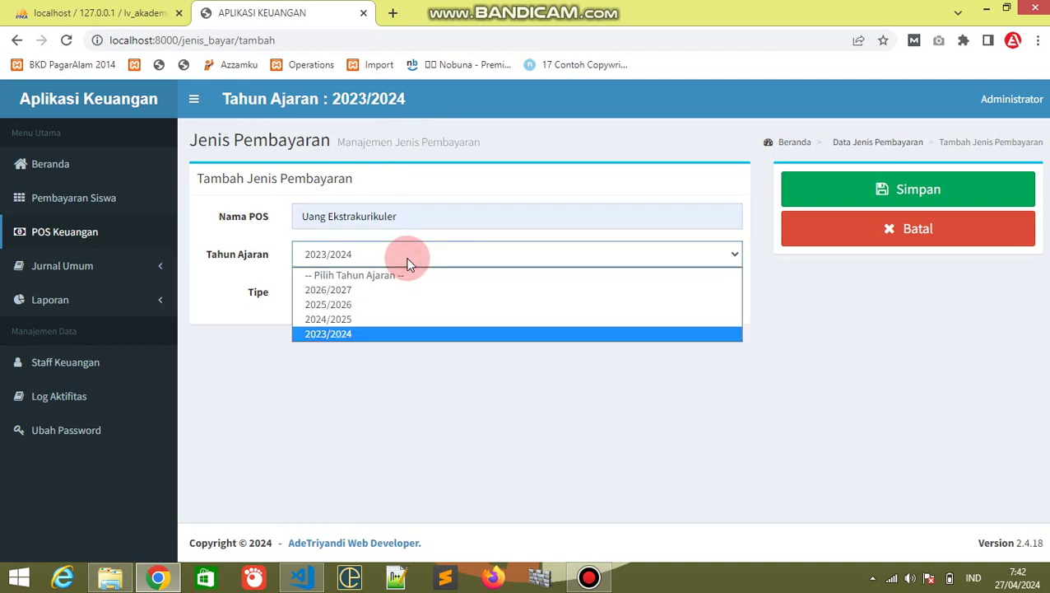
click(407, 261)
click(413, 292)
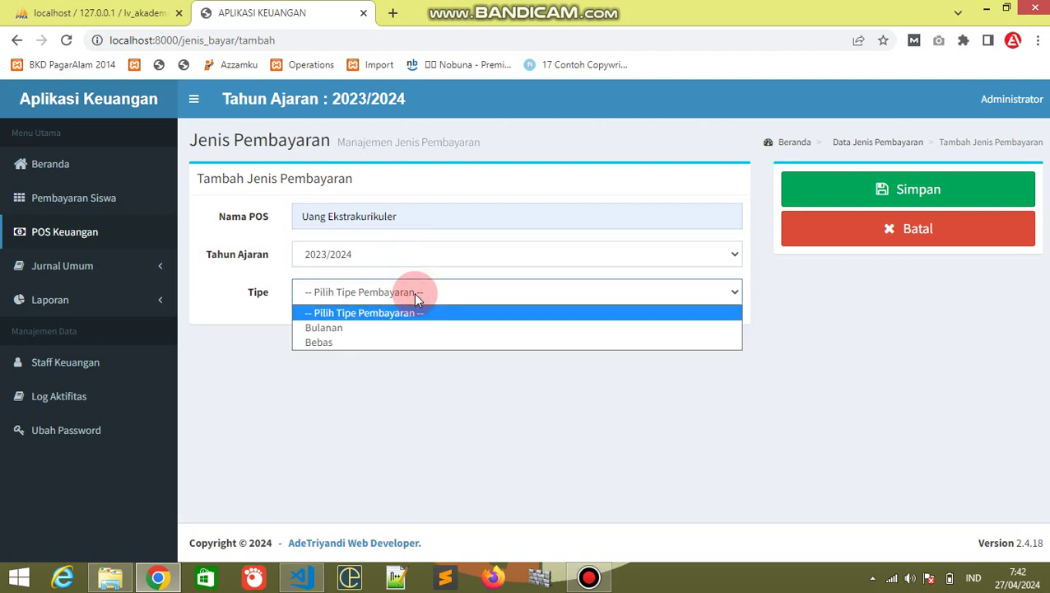
click(424, 342)
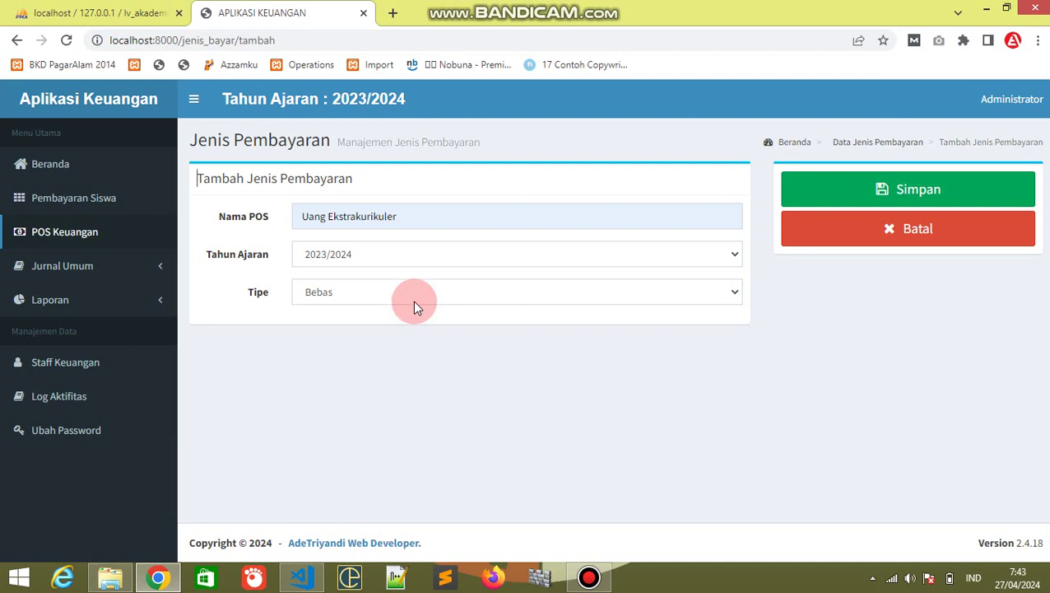
click(414, 301)
click(414, 327)
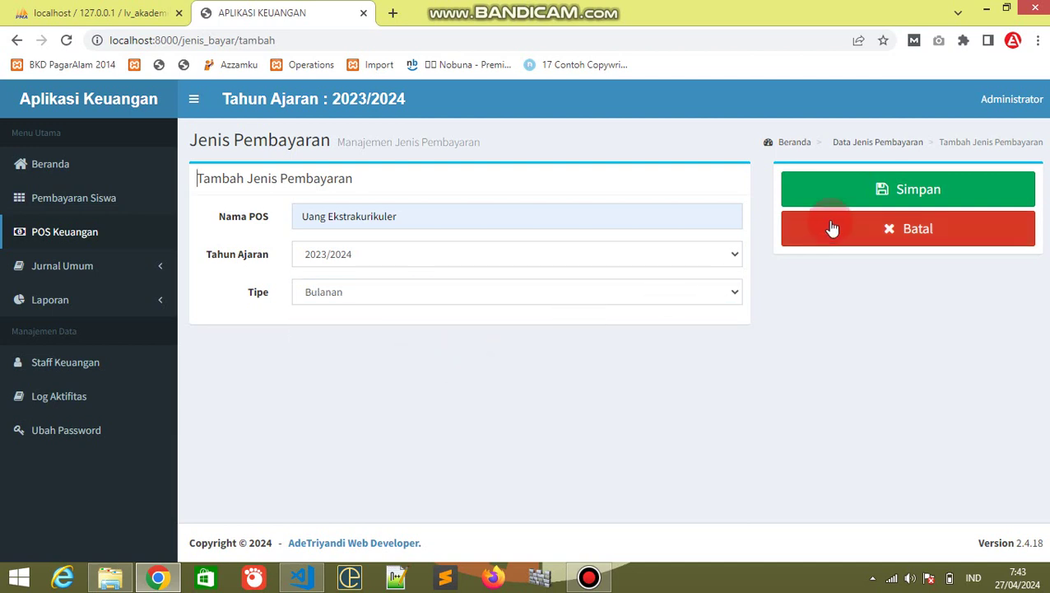
click(874, 188)
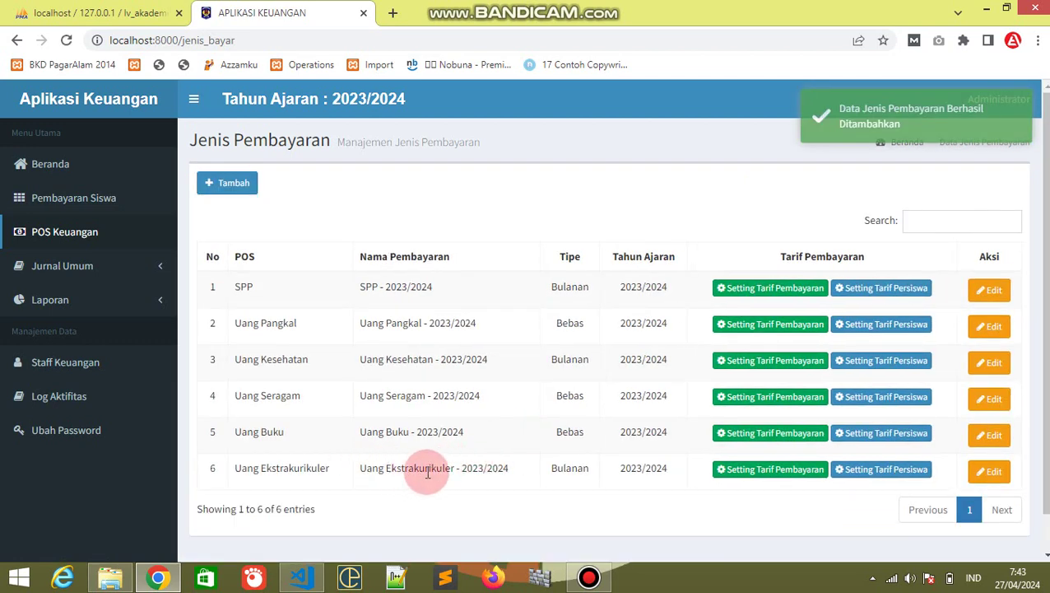
- Open the payment tariff settings for Uang Ekstrakurikuler and choose class X-1
drag(427, 474, 489, 481)
click(492, 476)
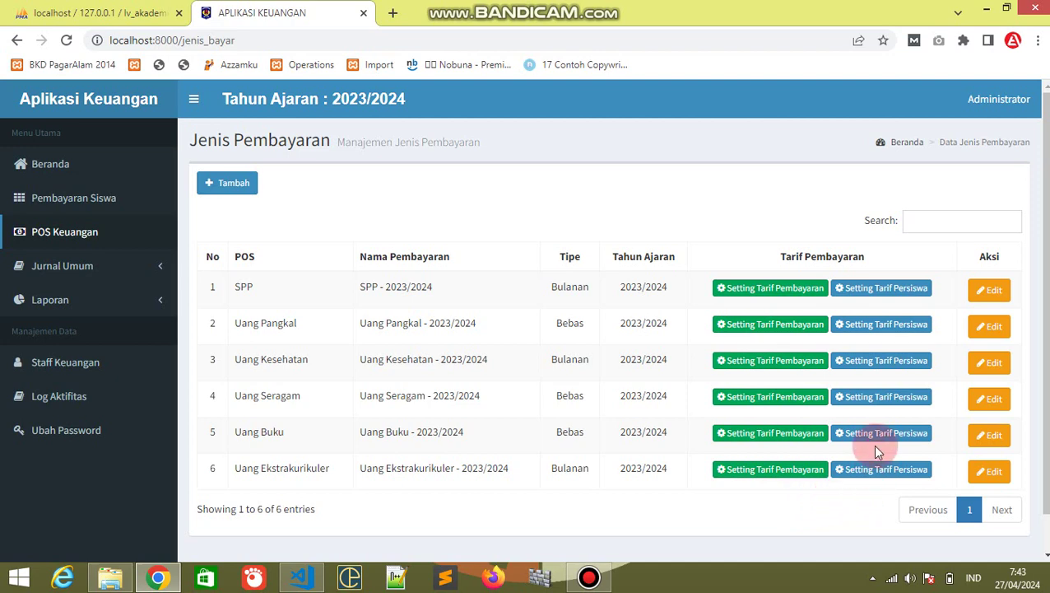
scroll(876, 448, down, 1)
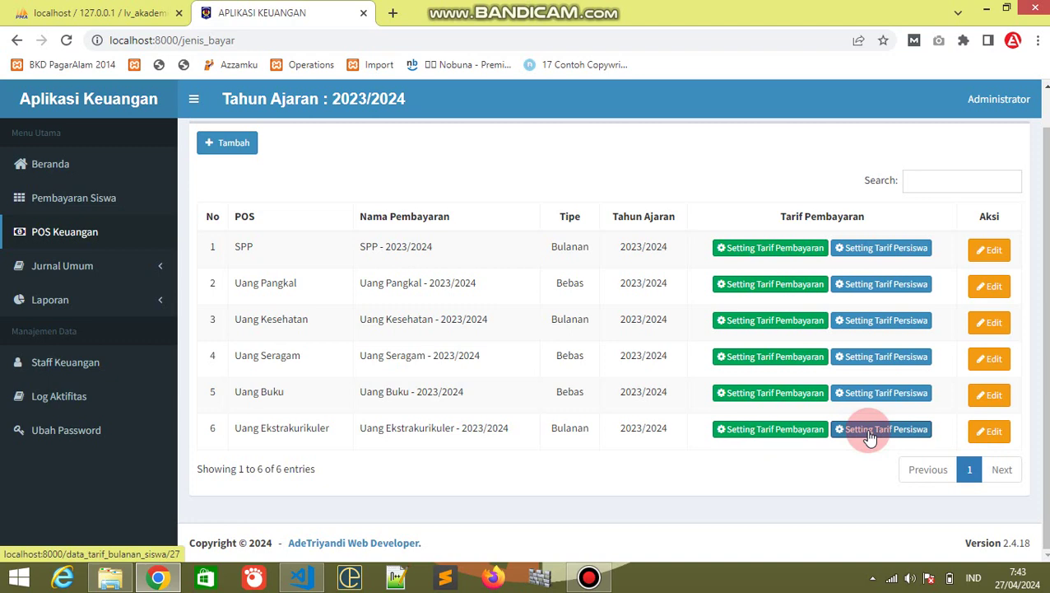
click(766, 436)
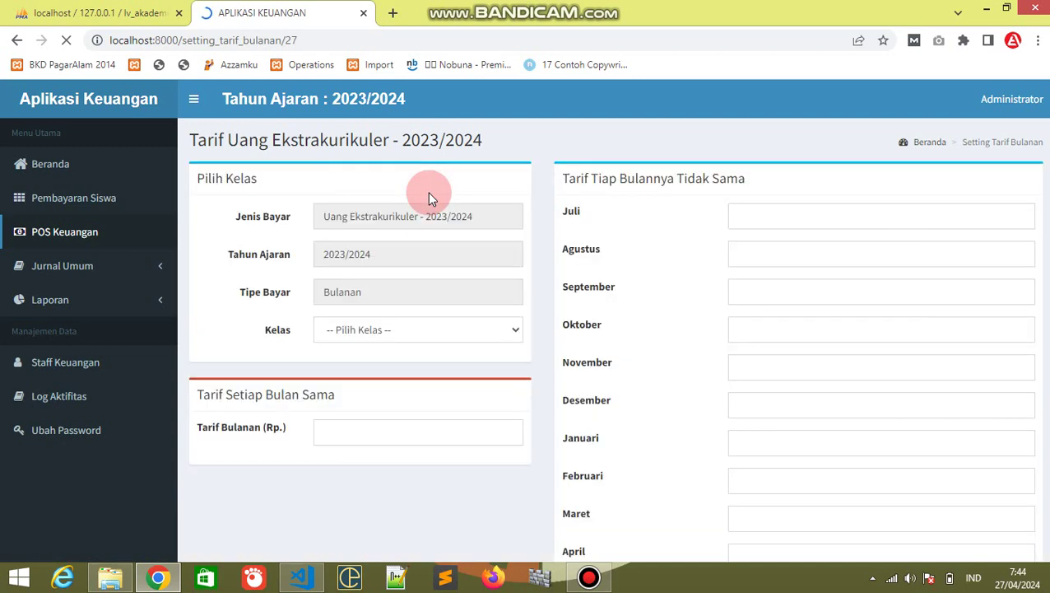
click(460, 327)
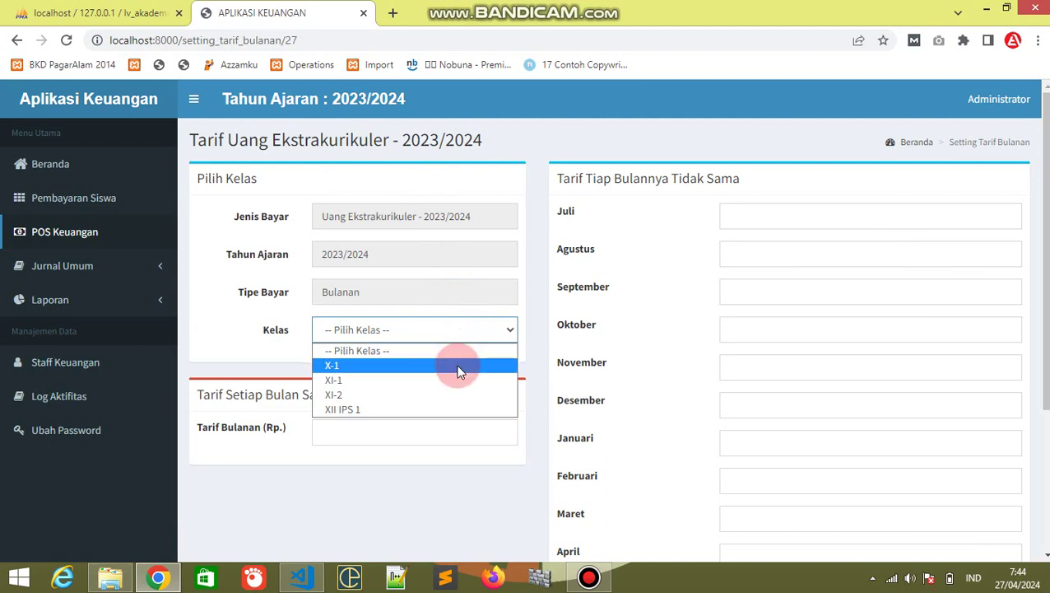
click(458, 367)
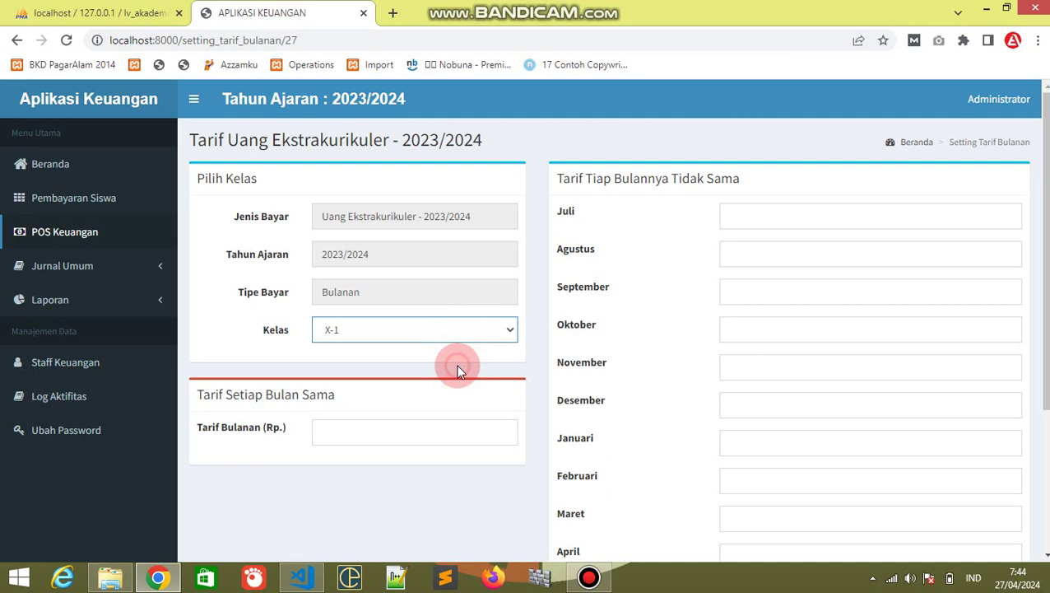
- Set the same monthly tariff of Rp. 250.000 for every month and save the class tariff
click(466, 424)
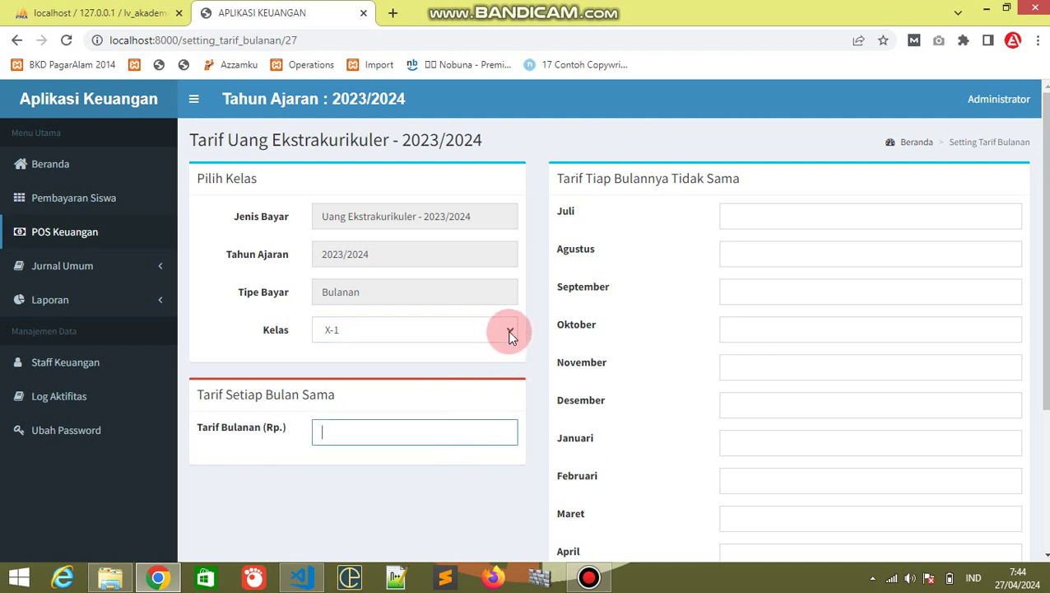
text(250)
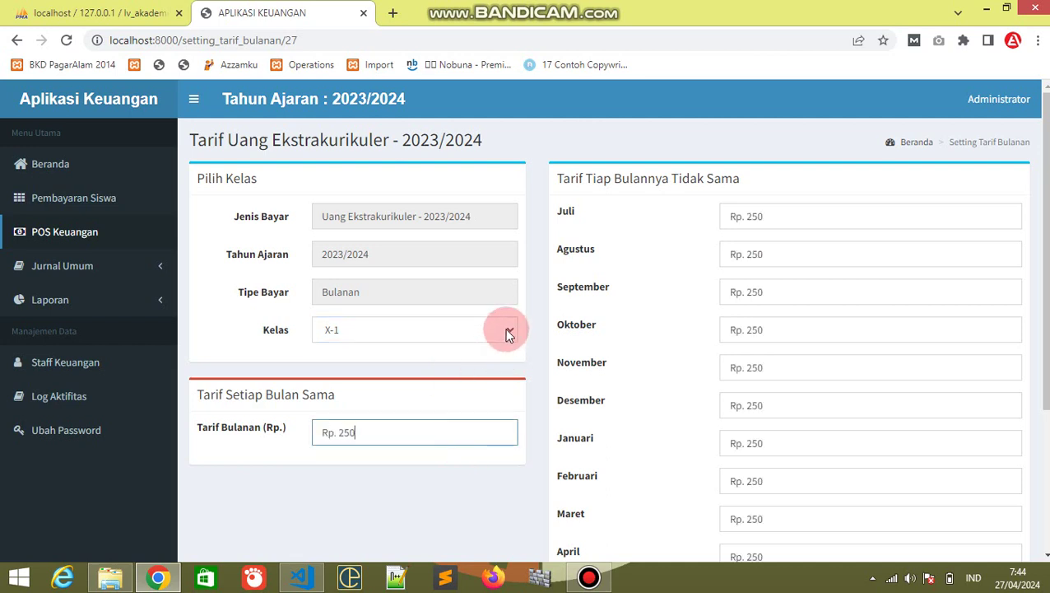
text(.000)
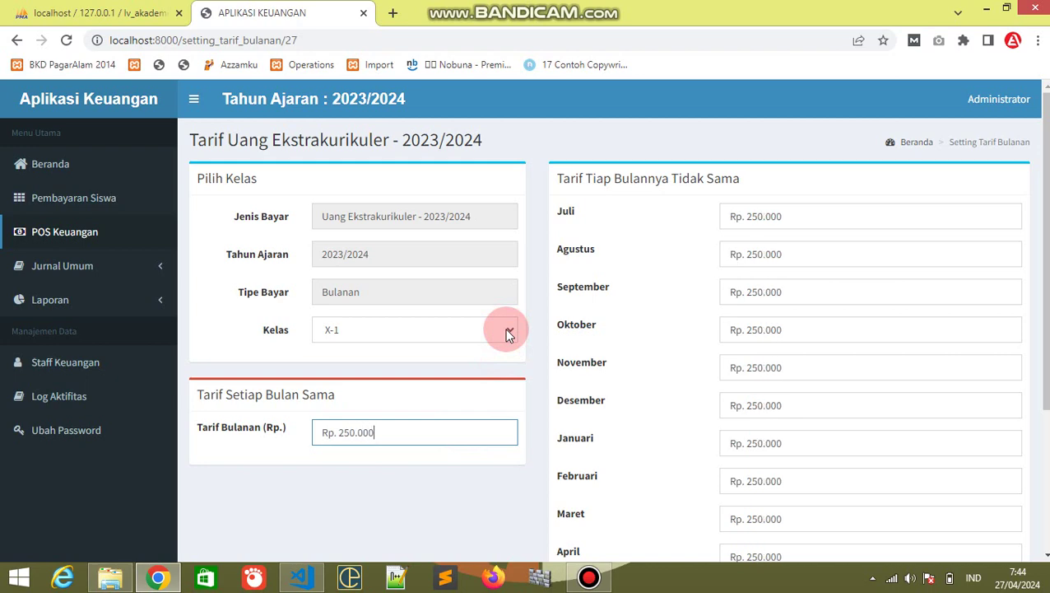
scroll(880, 341, down, 3)
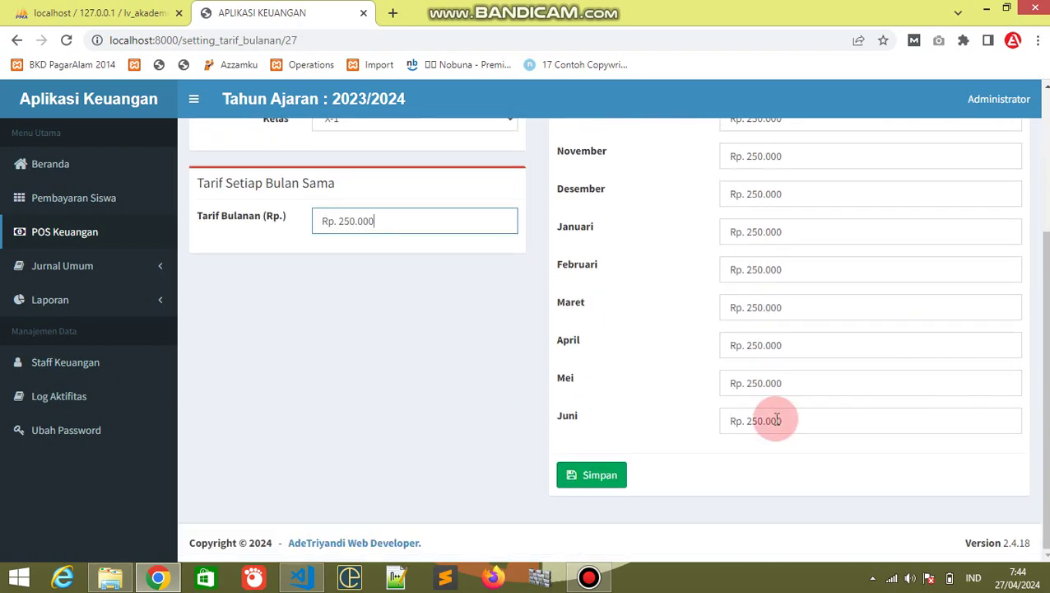
scroll(778, 415, up, 3)
scroll(781, 411, down, 3)
click(606, 539)
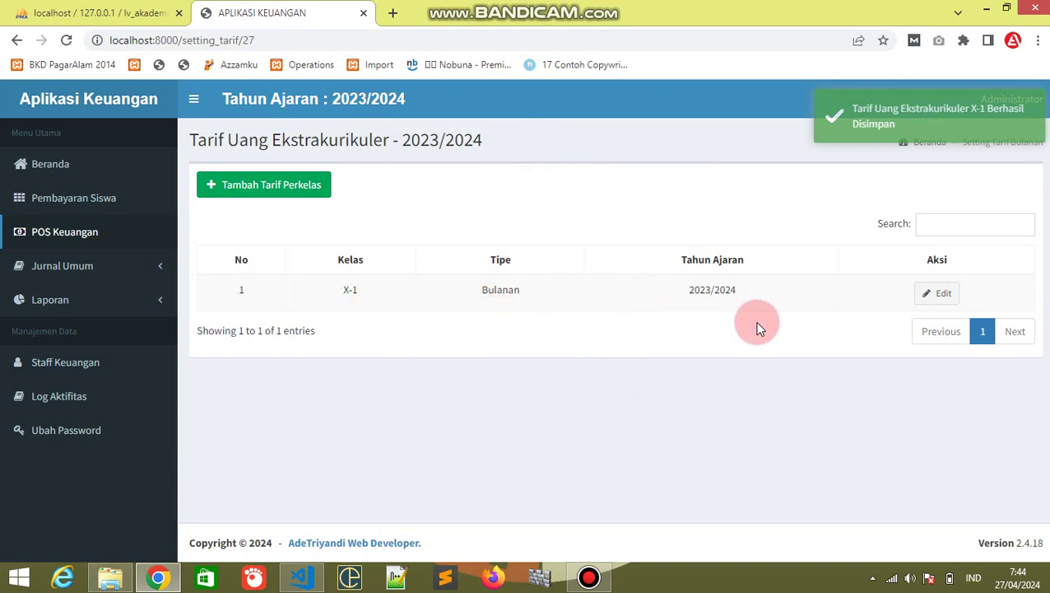
- Return to the POS Keuangan list and start another payment type named Uang Catering
click(67, 239)
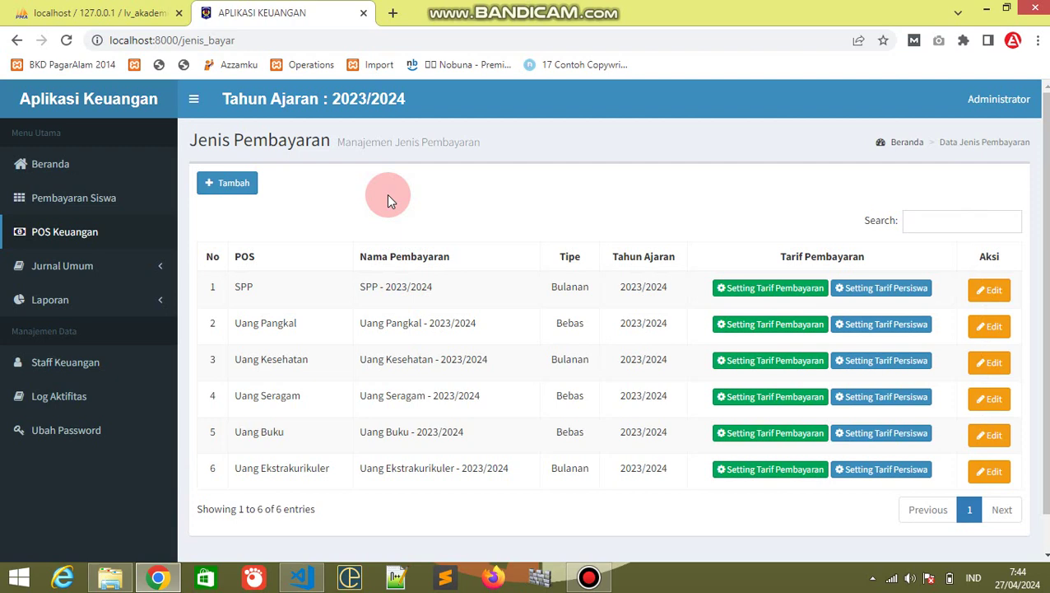
click(219, 185)
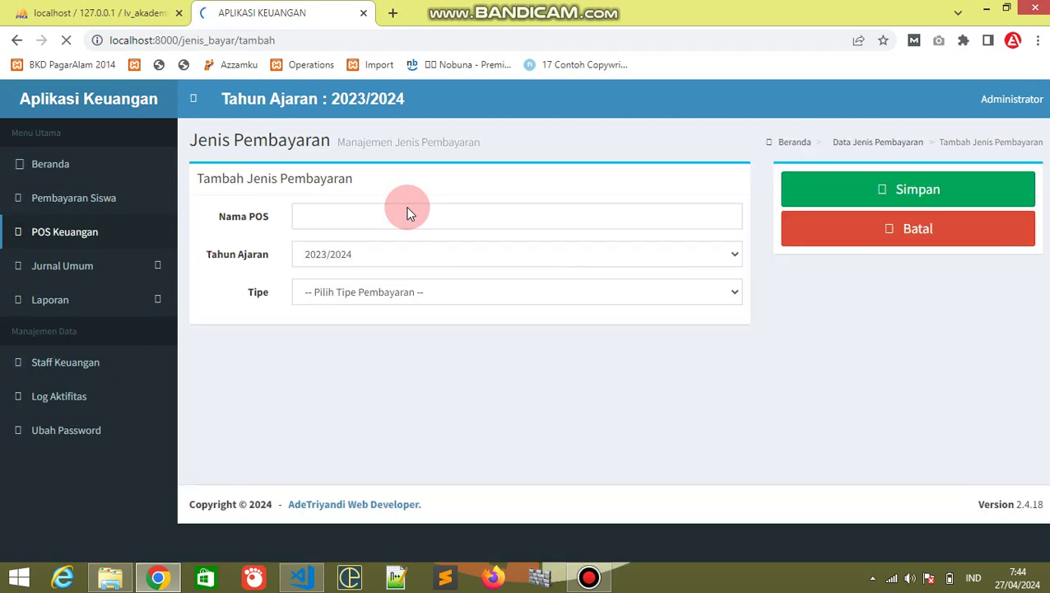
click(406, 209)
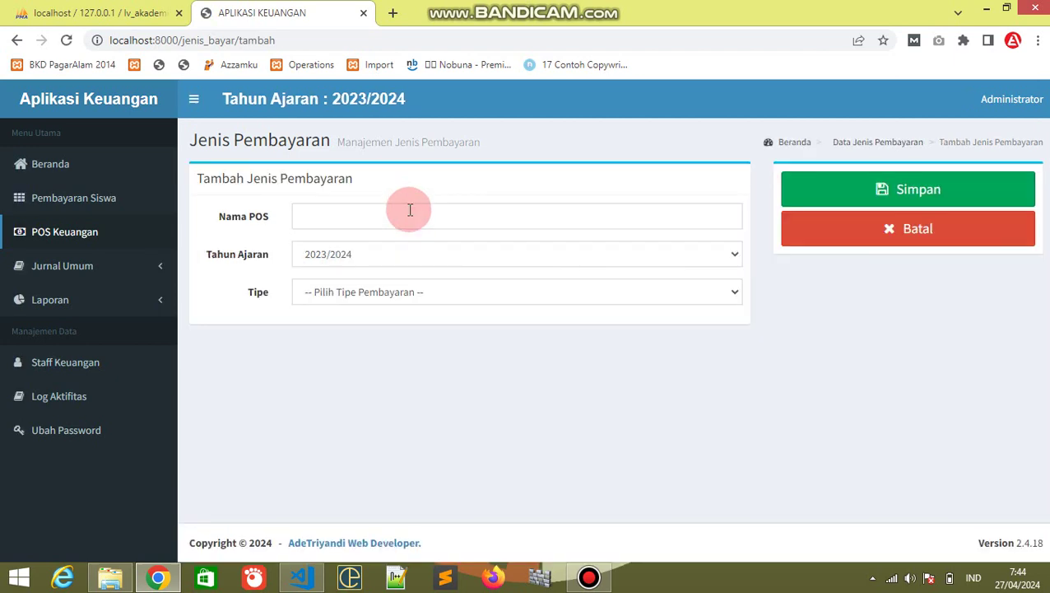
key(Down)
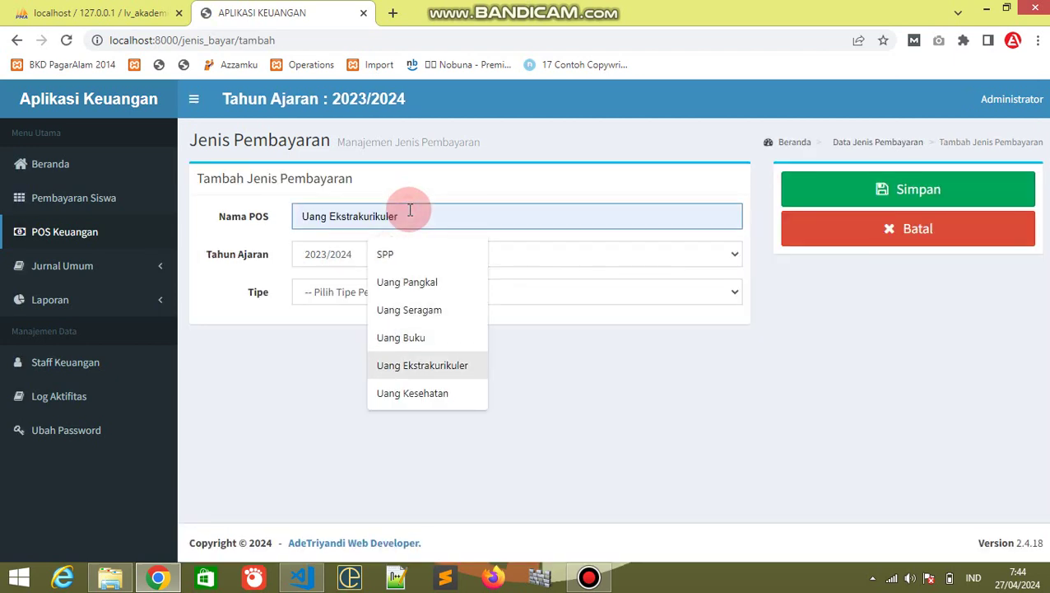
text(Uang Catering)
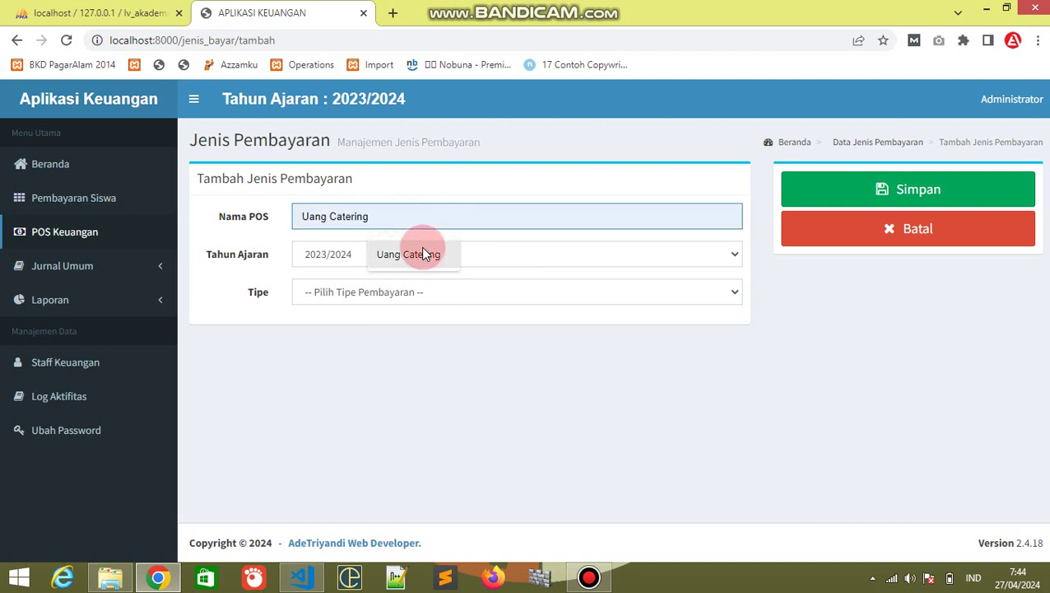
click(421, 254)
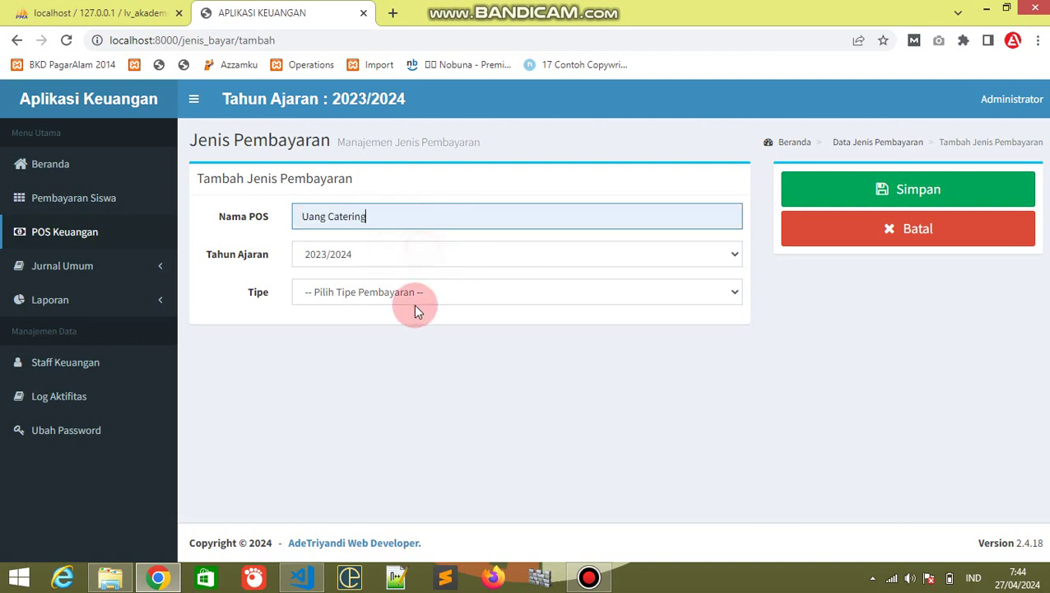
- Set the Uang Catering payment type to Bebas and save it
click(413, 296)
click(410, 342)
click(811, 203)
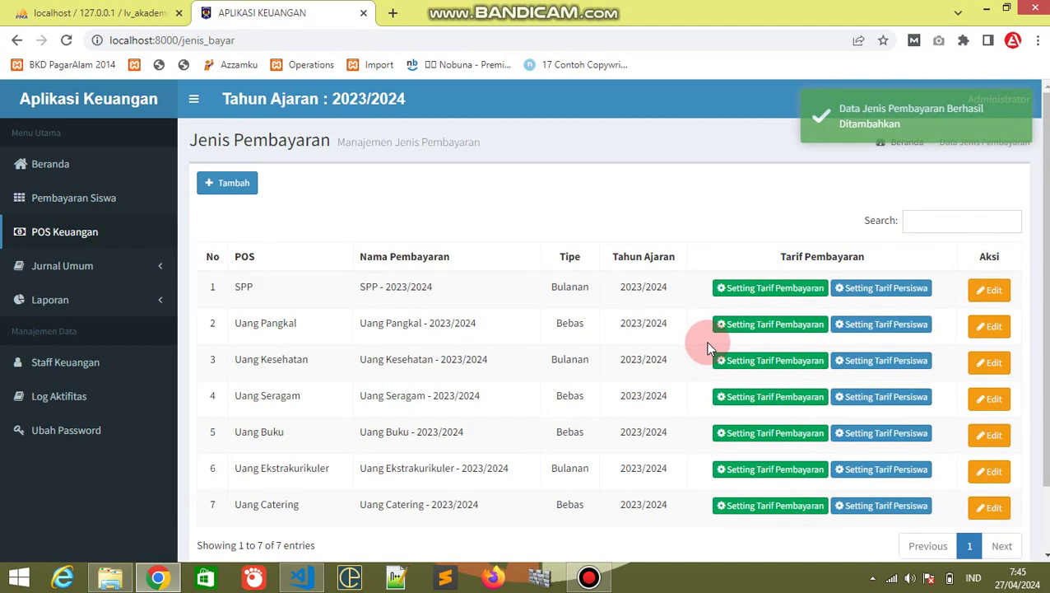
scroll(647, 165, down, 1)
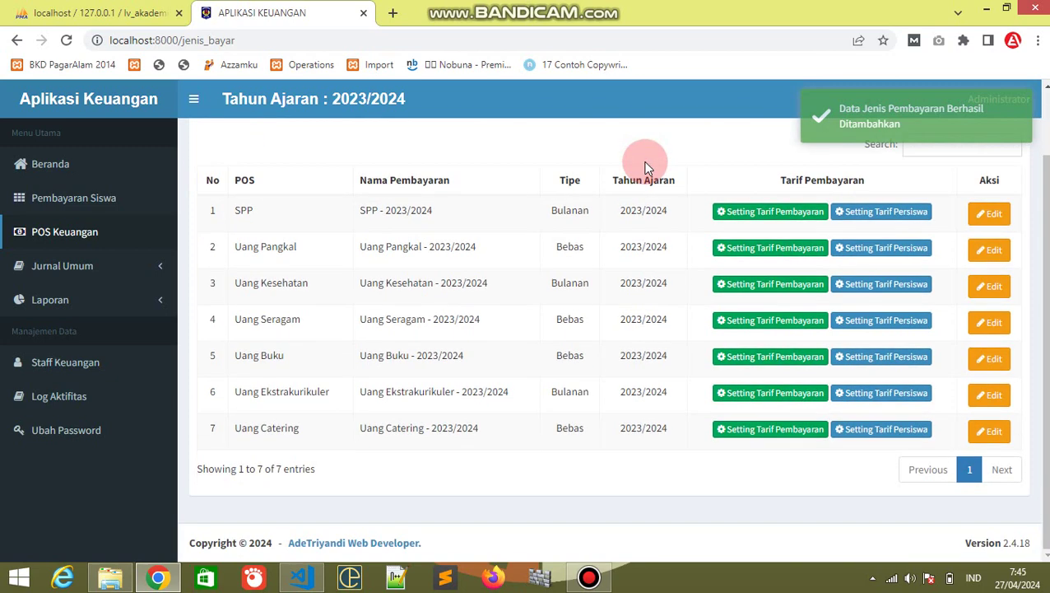
- Open the payment tariff settings for Uang Catering and start a new per-class tariff for class X-1
click(795, 430)
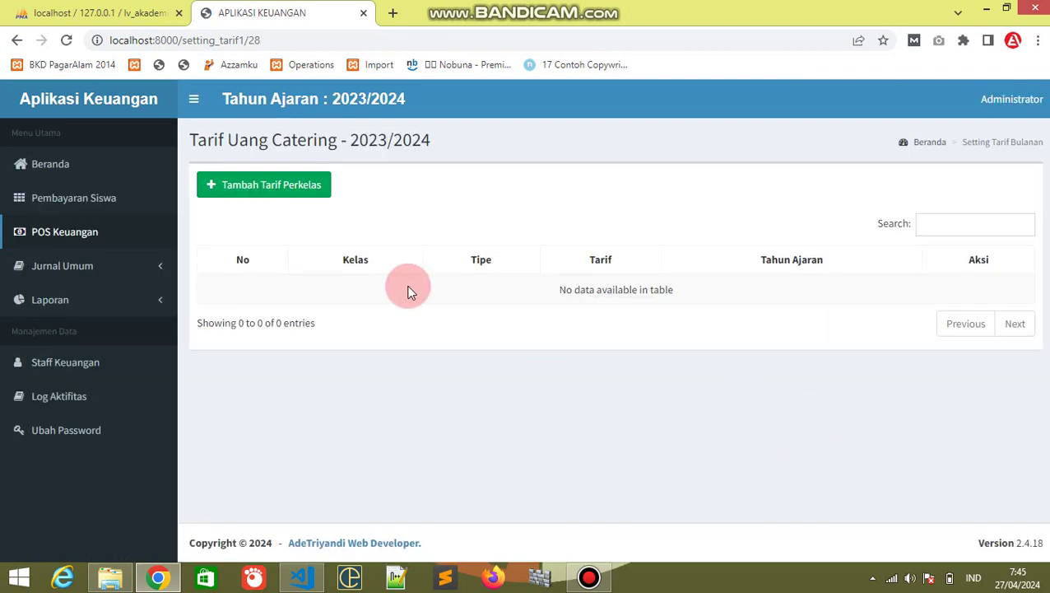
click(237, 183)
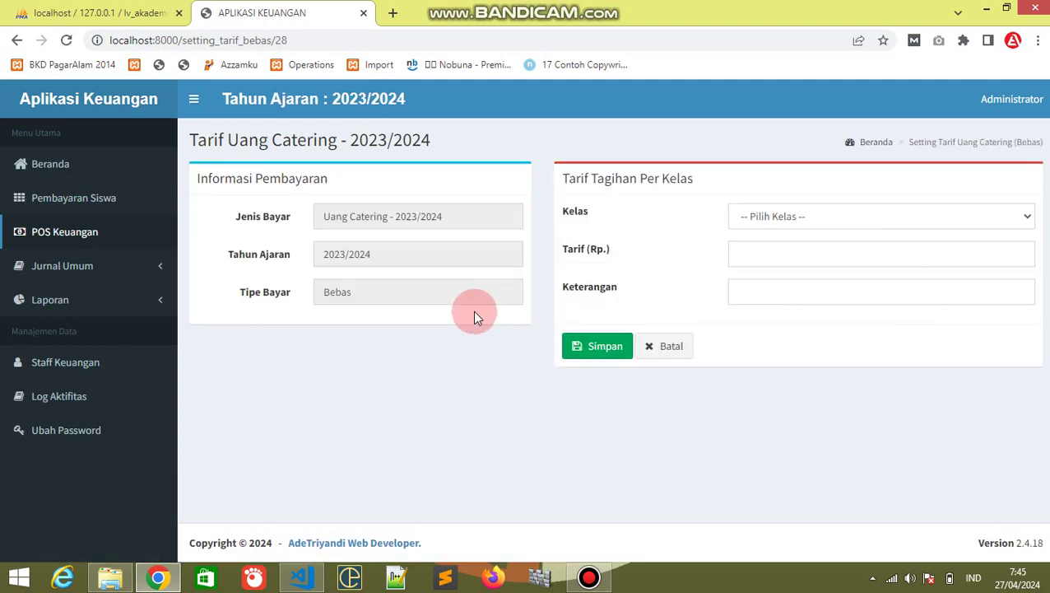
click(736, 218)
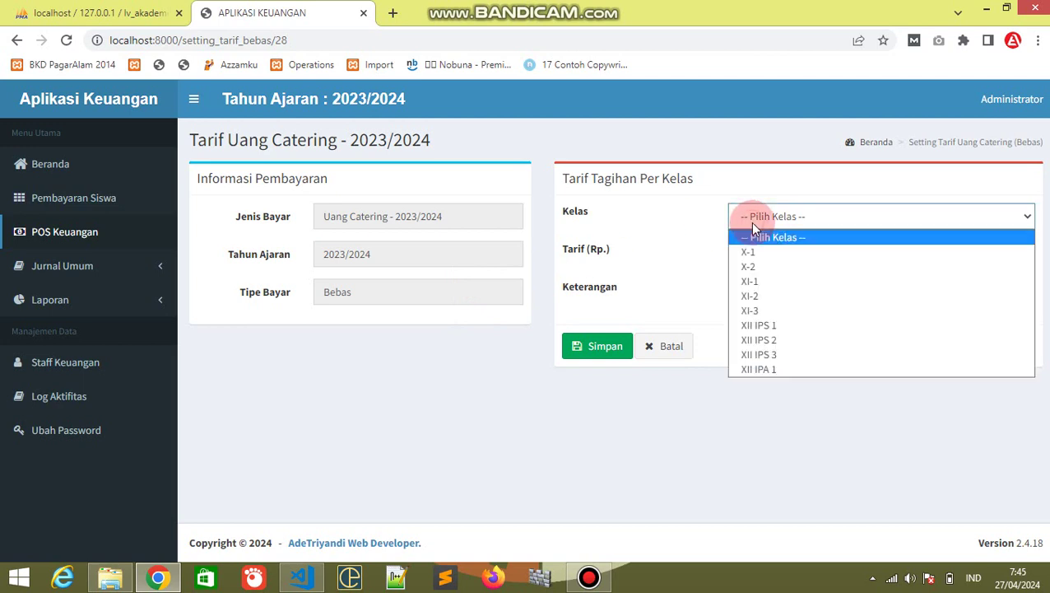
click(767, 251)
- Set the X-1 catering tariff to Rp. 5.000.000 with "-" as Keterangan and save it
click(770, 264)
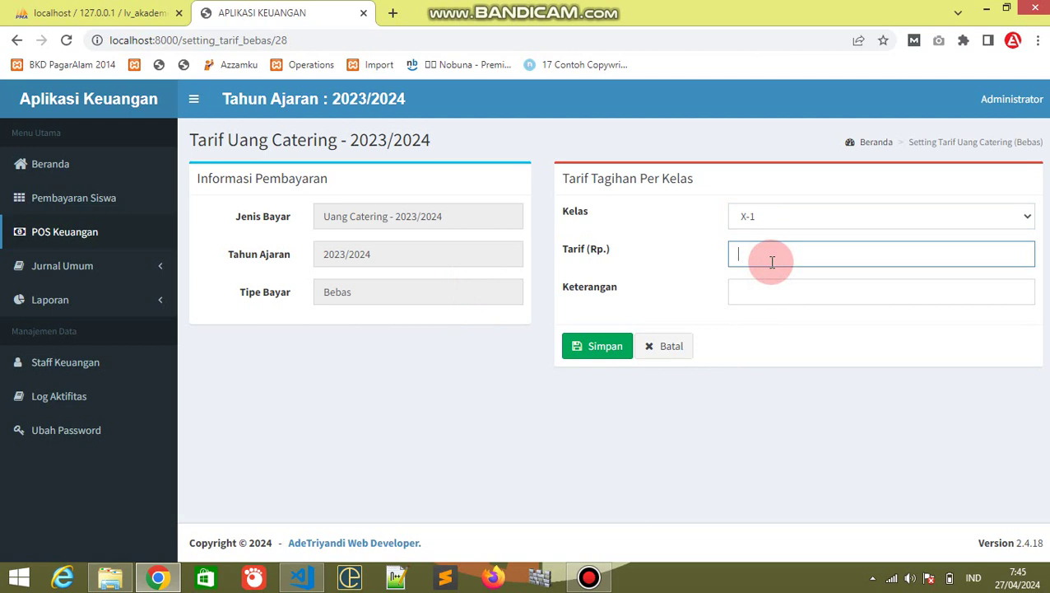
text(5.000.000)
click(746, 294)
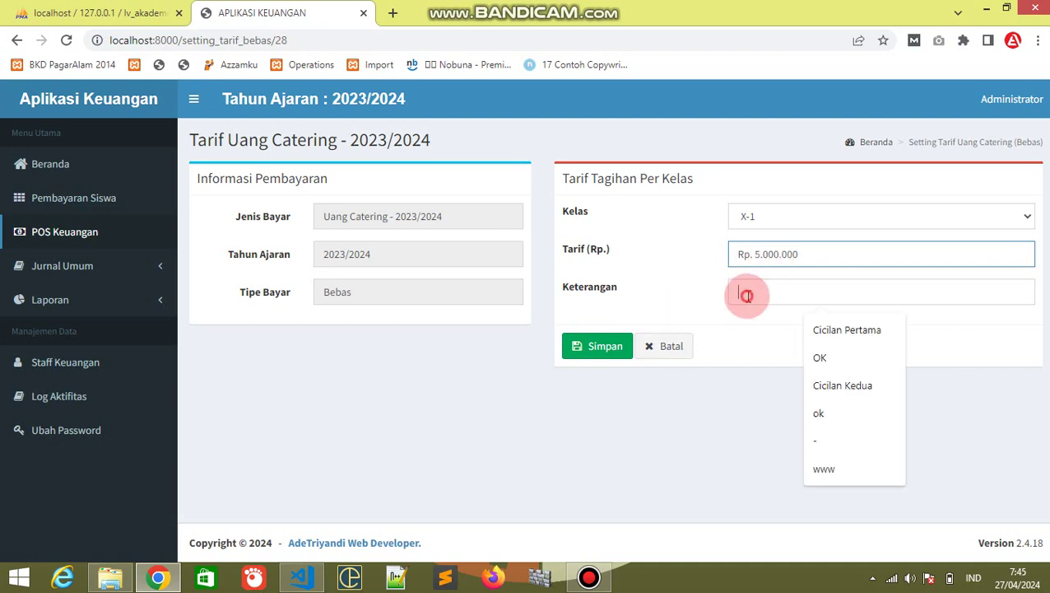
text(-)
key(Return)
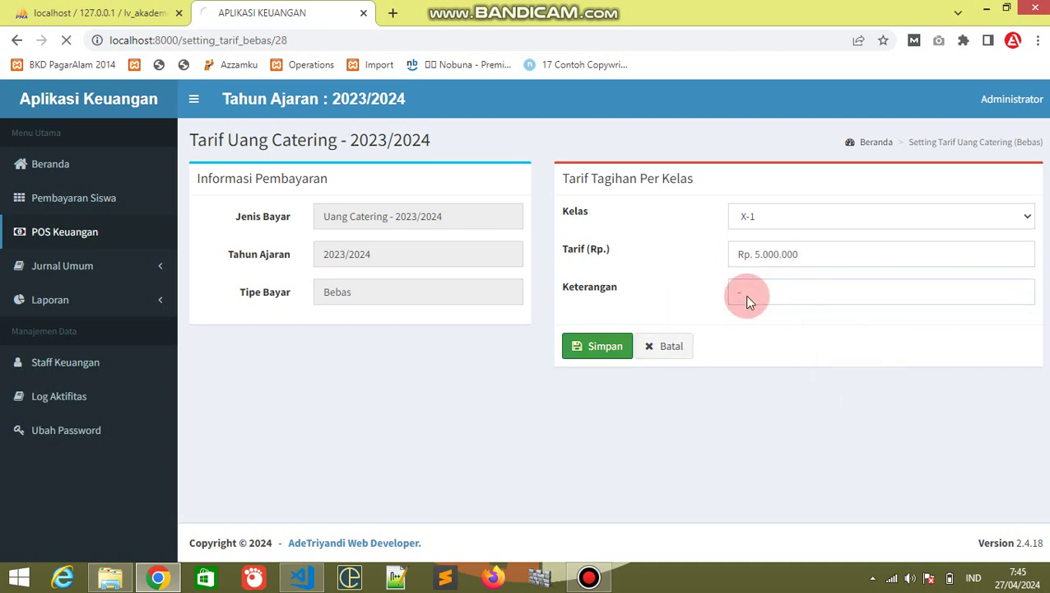
click(616, 344)
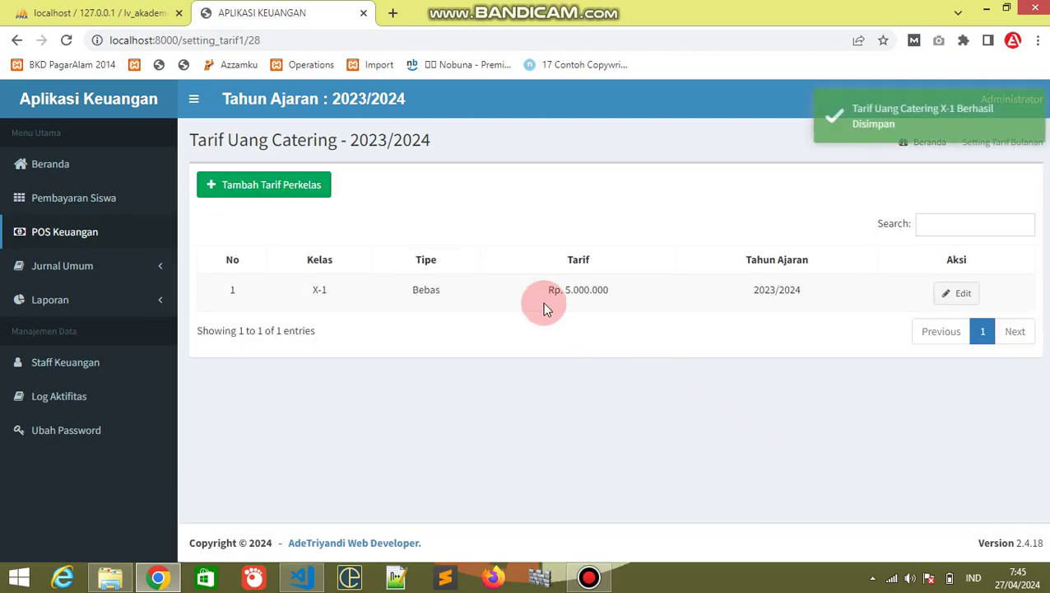
- Start a per-student tariff for Uang Ekstrakurikuler from the POS Keuangan list and select the first listed X-1 student through a name search
click(86, 234)
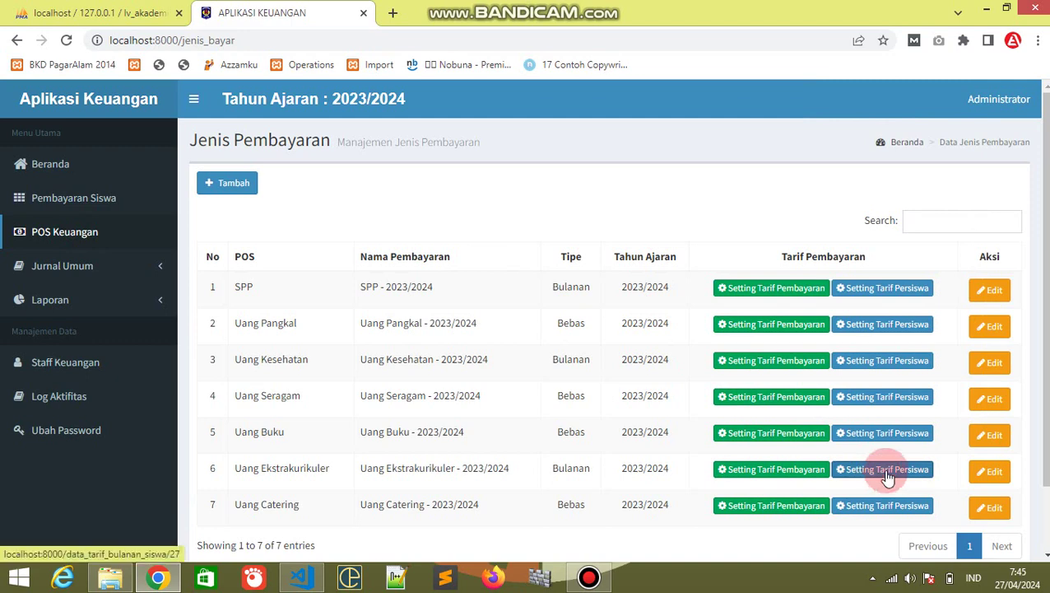
click(886, 471)
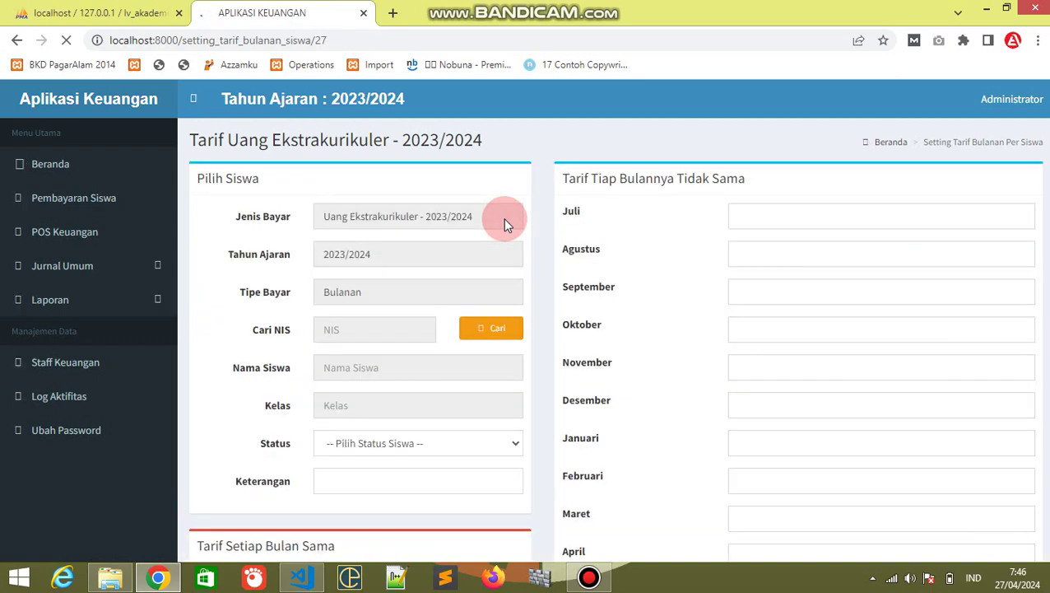
click(500, 328)
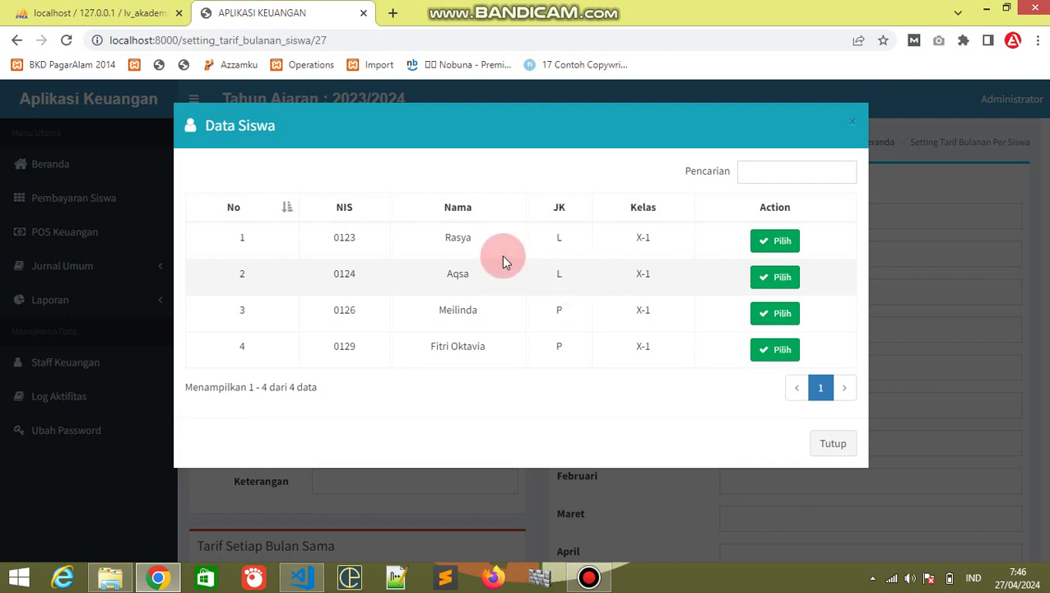
click(778, 174)
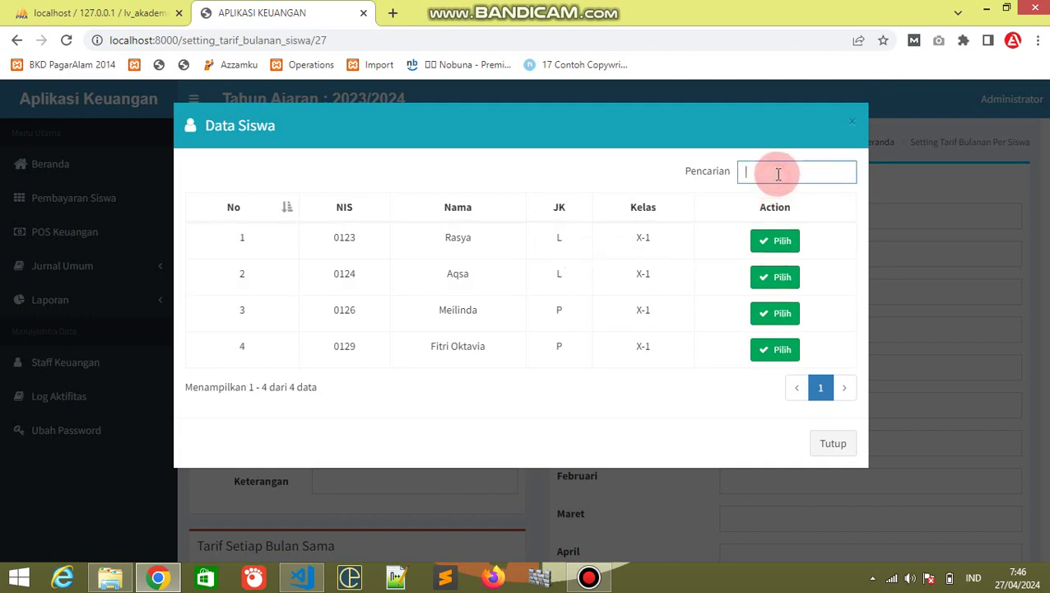
text(ras)
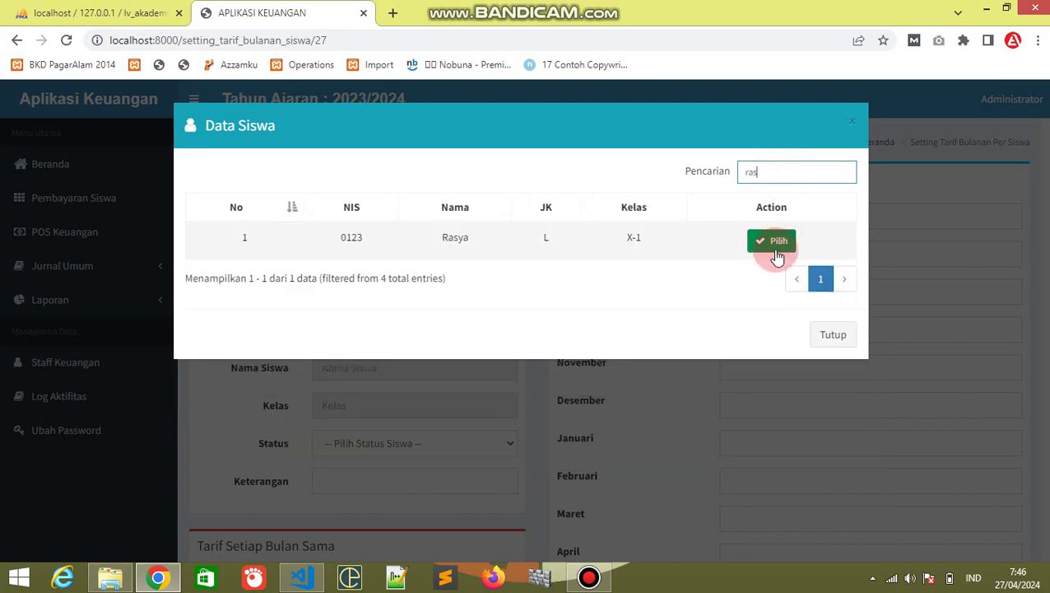
click(776, 251)
- Set the student's status to Tinggal Kelas and enter "-" as Keterangan
click(454, 442)
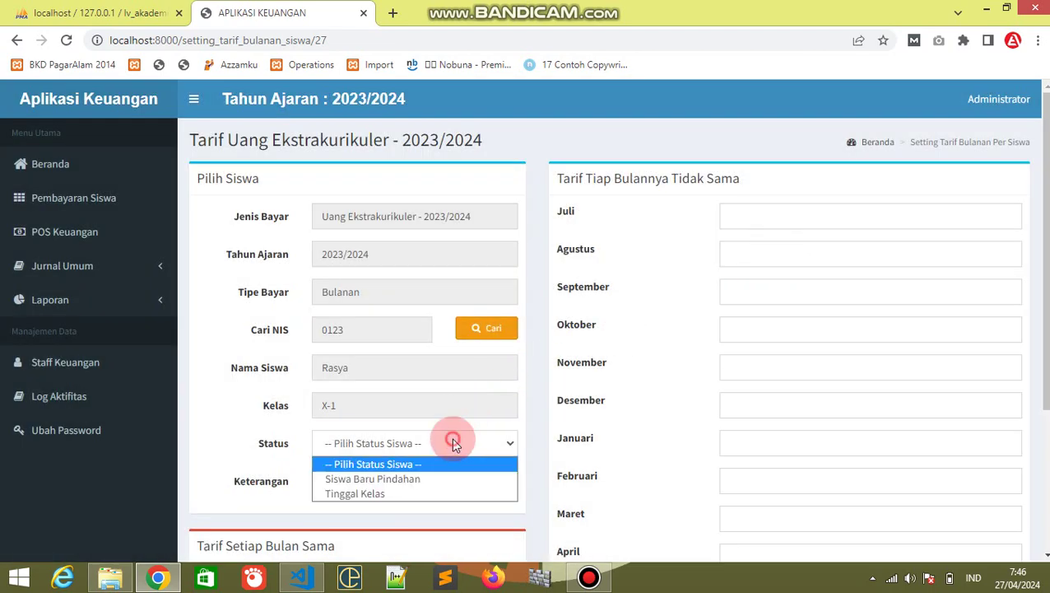
click(451, 493)
scroll(524, 456, down, 1)
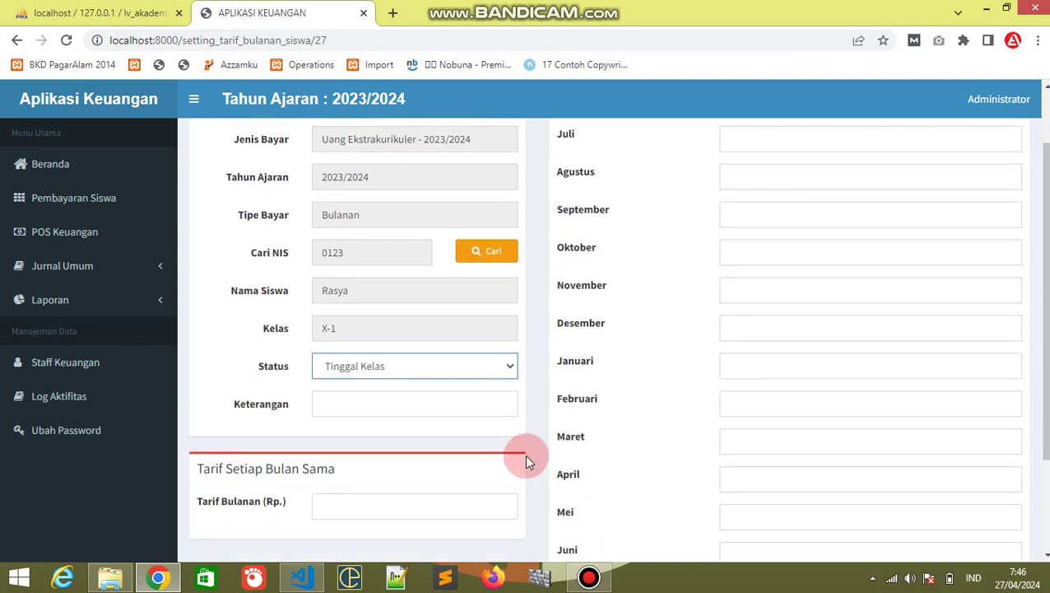
click(432, 404)
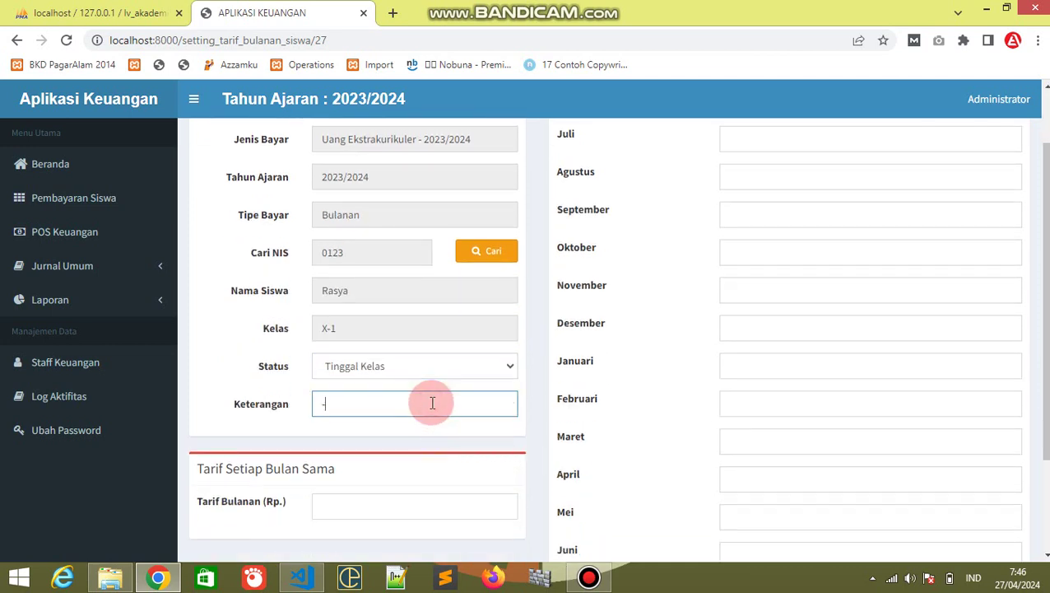
text(-)
- Save the student's tariff at Rp. 350.000 for every month and return to the POS Keuangan list
scroll(432, 404, down, 1)
click(434, 434)
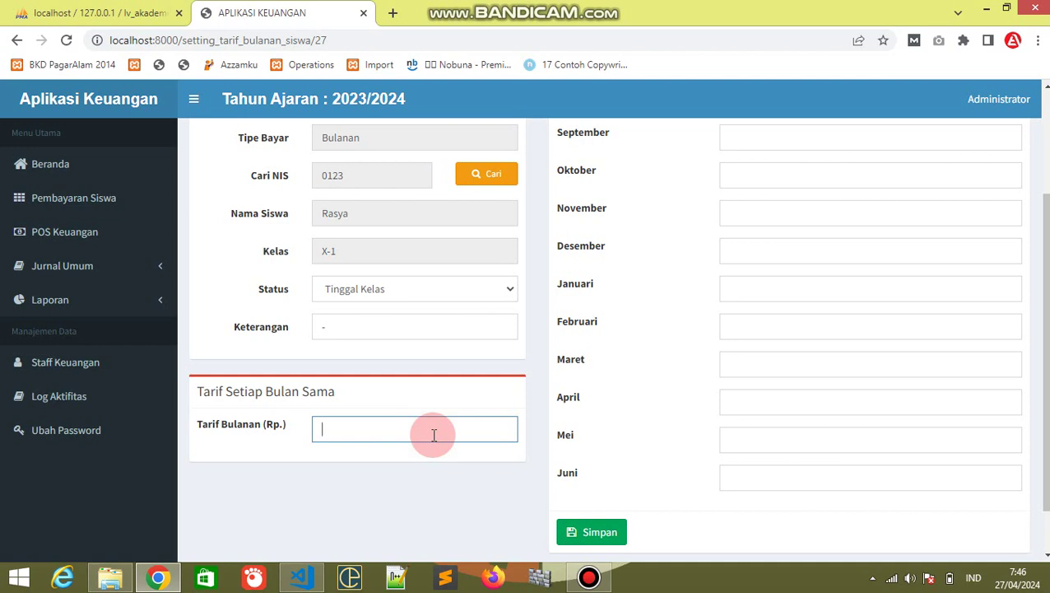
text(3)
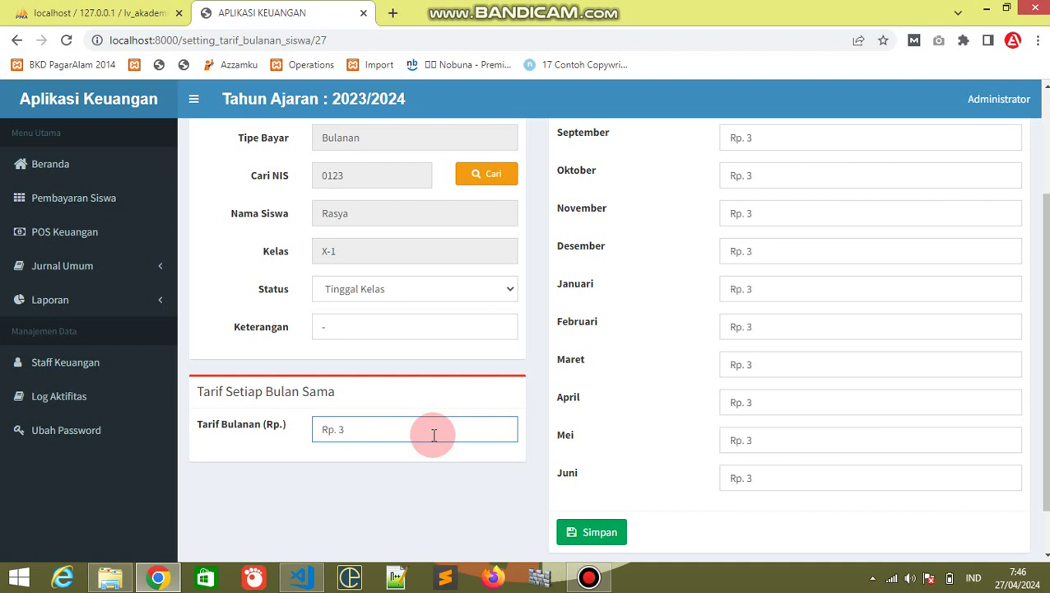
text(50.000)
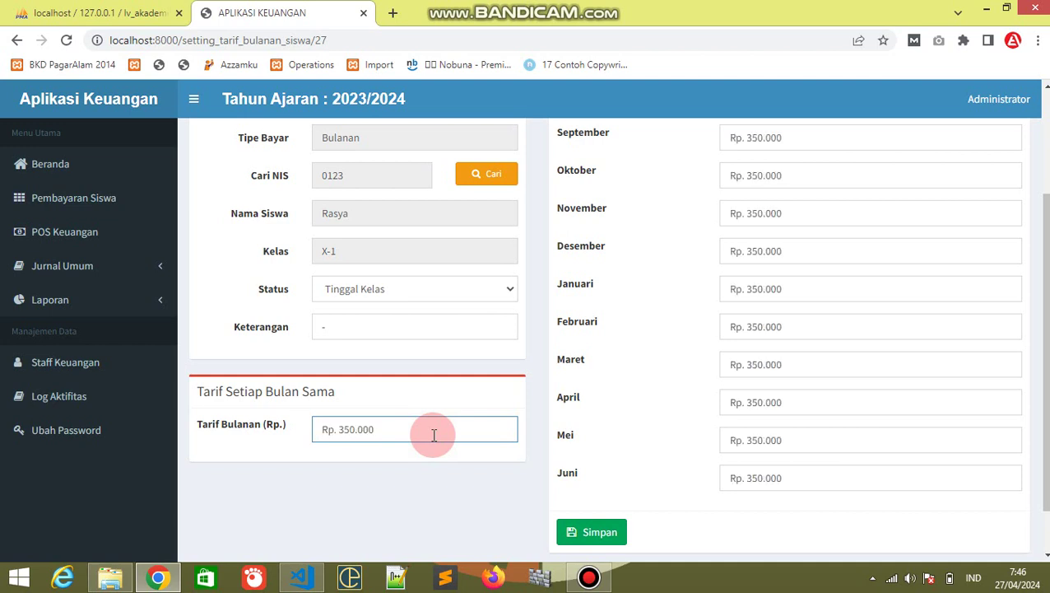
click(591, 532)
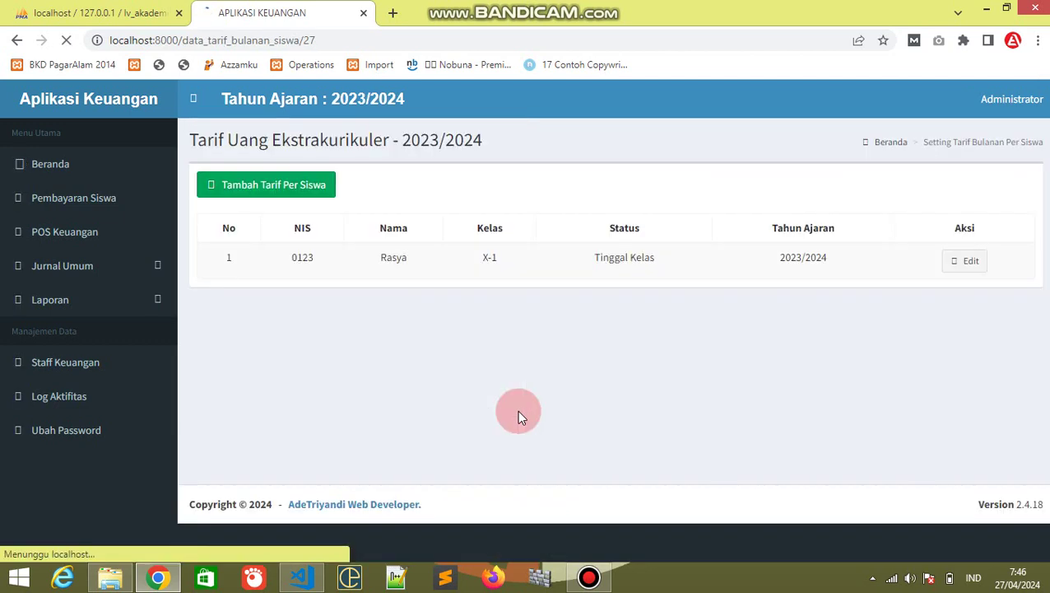
click(116, 251)
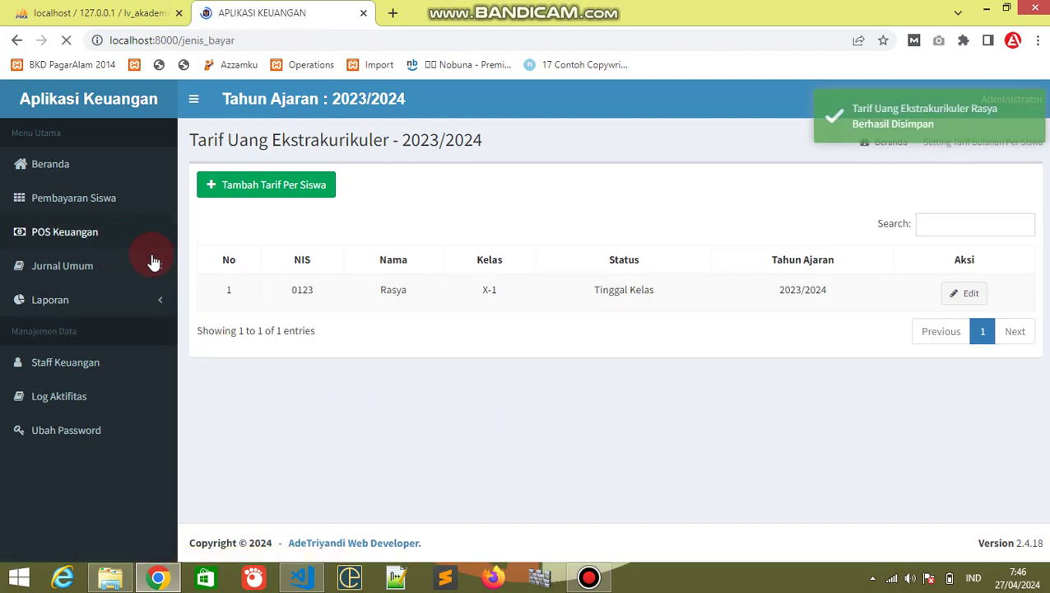